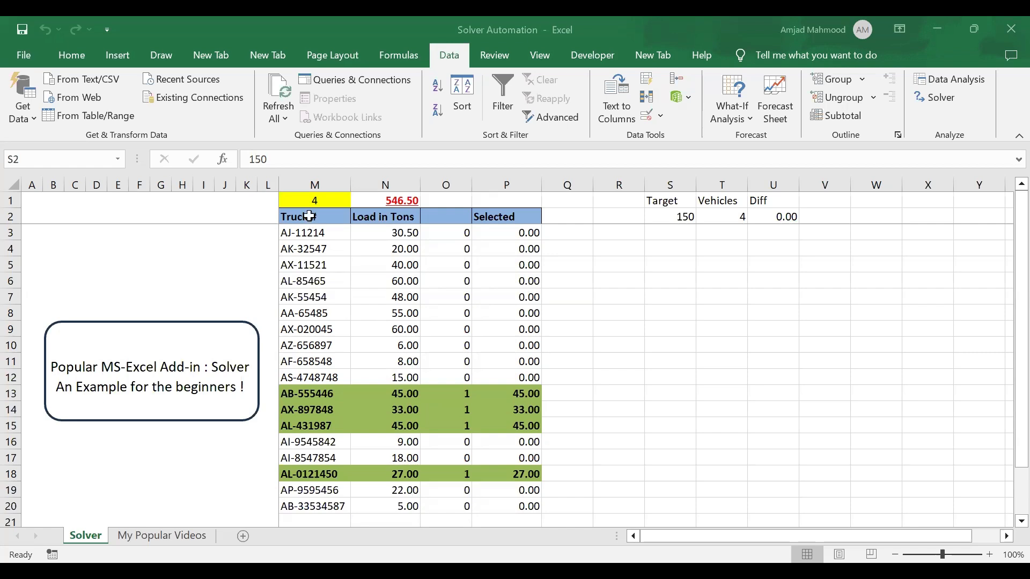
pyautogui.click(310, 216)
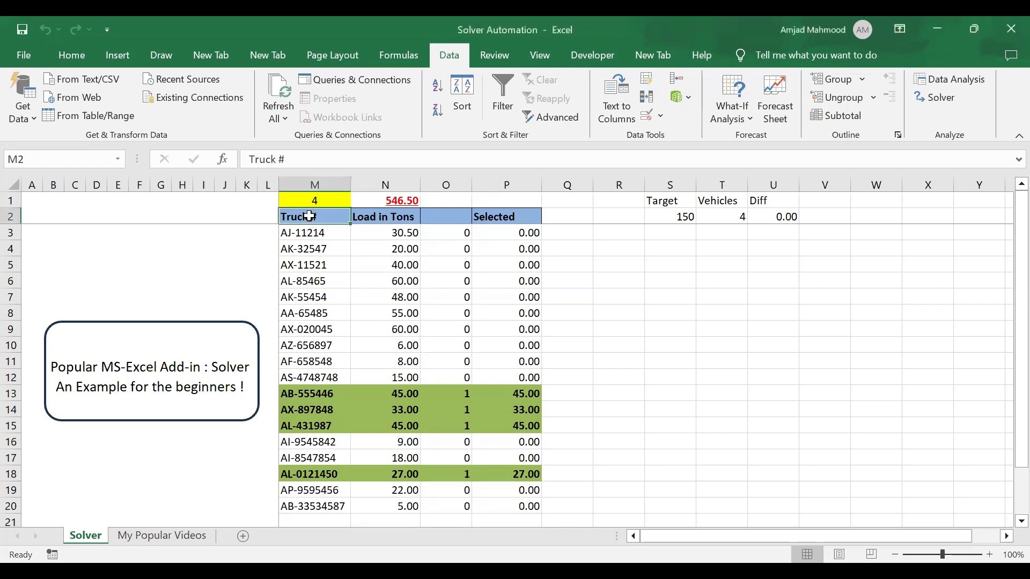
pyautogui.press('Down')
pyautogui.press('Down')
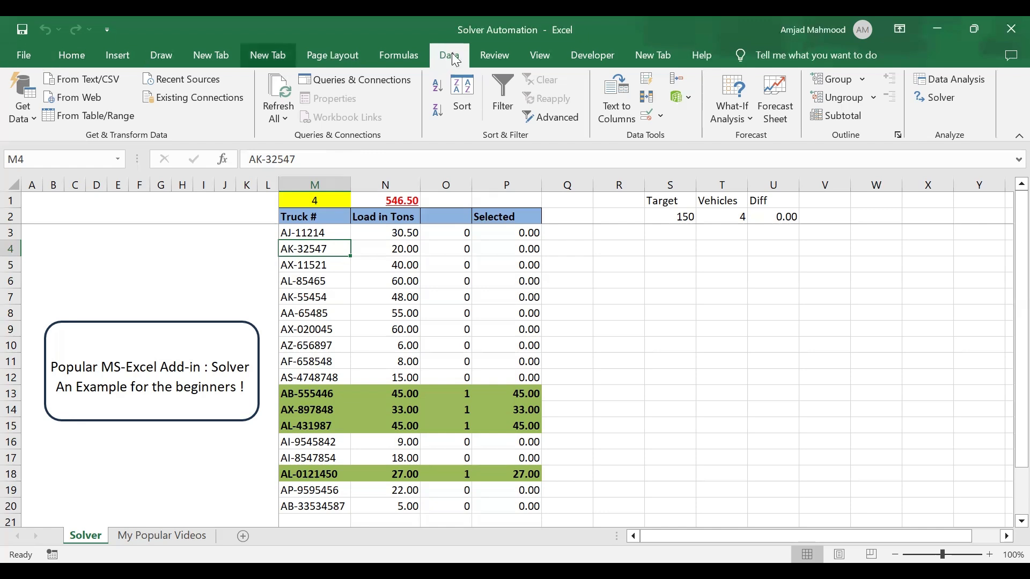
# - Check in the Excel Options add-ins manager that the Solver Add-in is enabled, and confirm the add-ins list
pyautogui.click(948, 104)
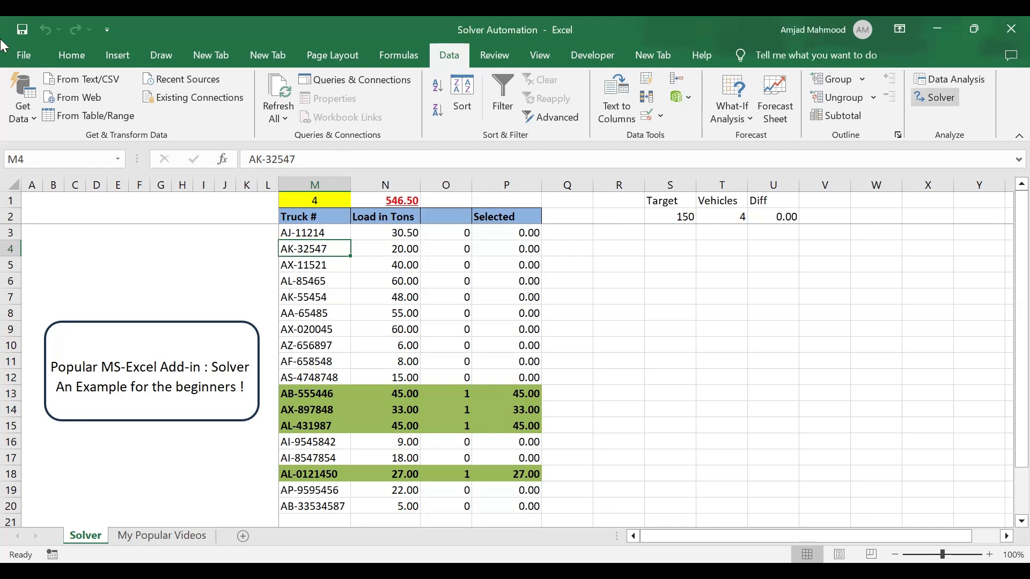
pyautogui.click(24, 55)
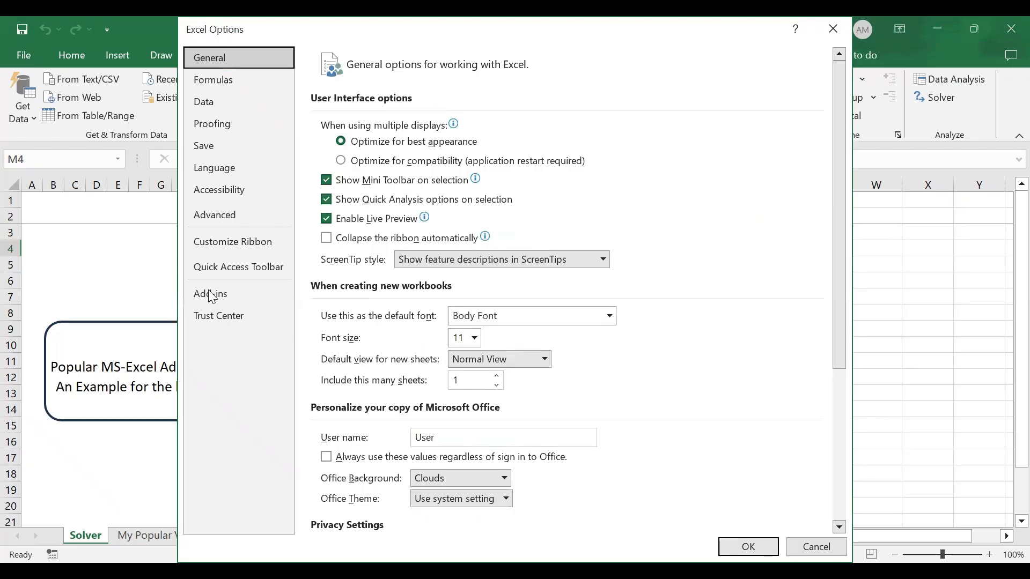
pyautogui.click(210, 293)
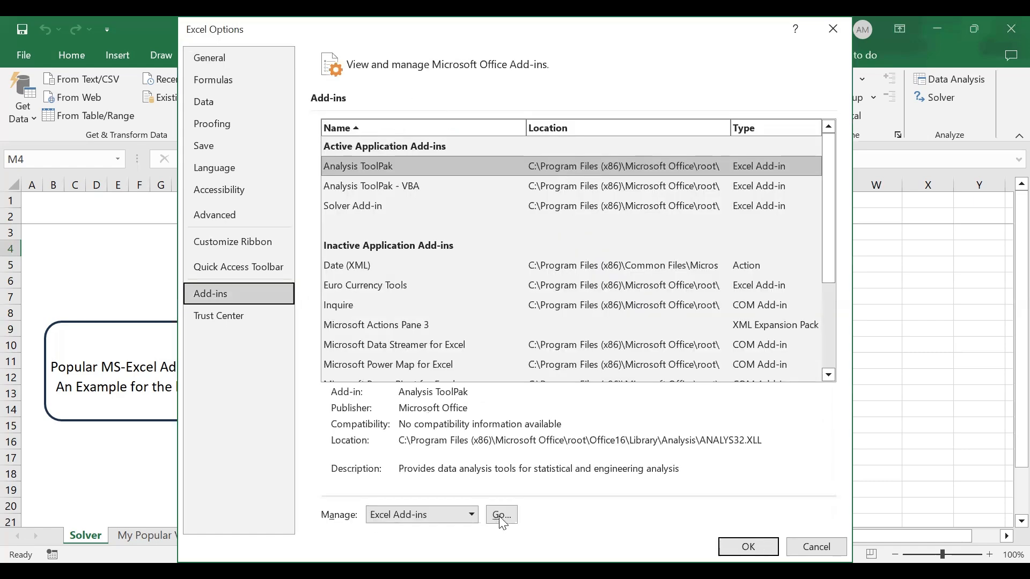
pyautogui.click(501, 515)
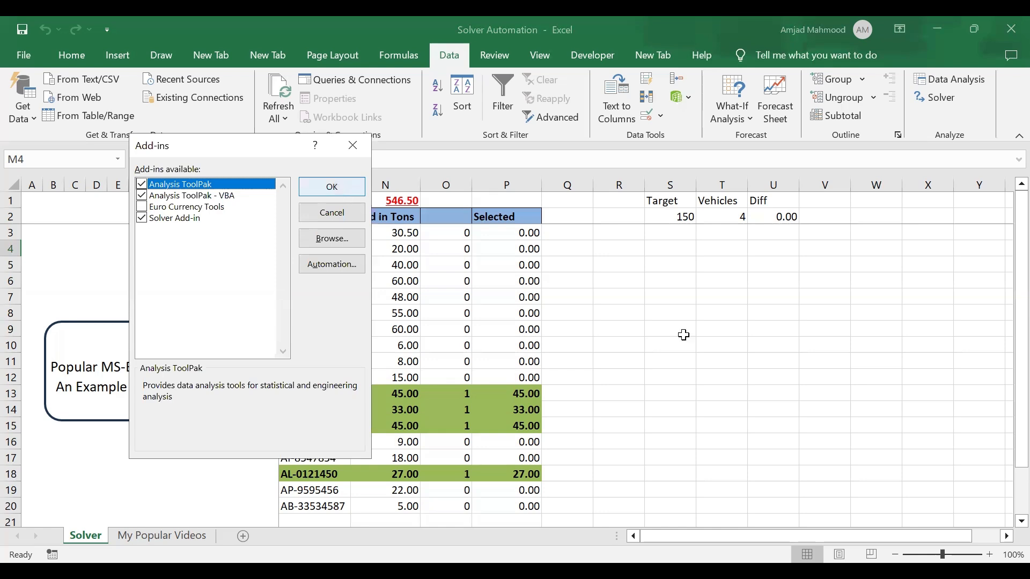
pyautogui.press('Return')
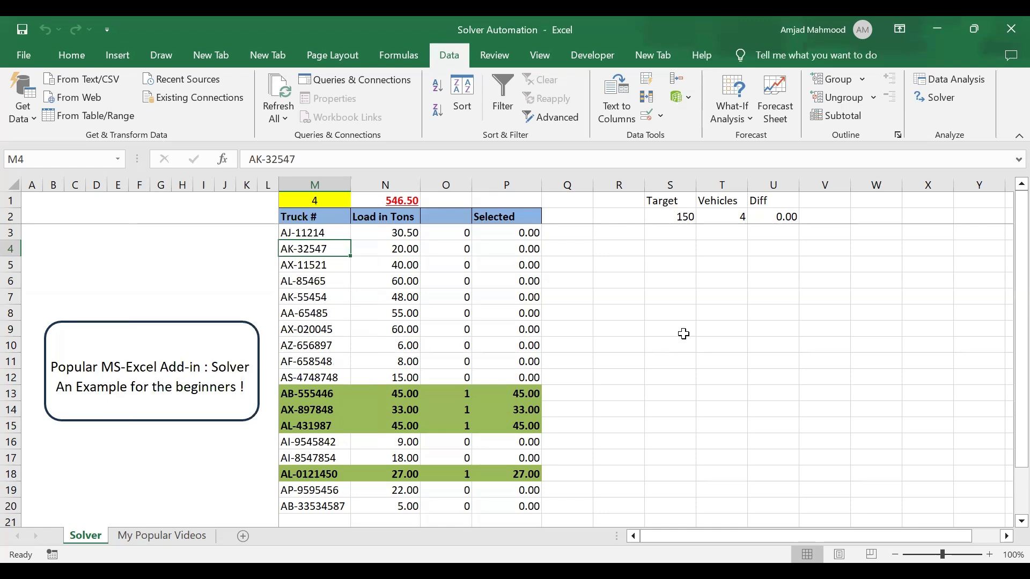
# - Examine the Target heading and go through the truck loads in the Load in Tons column
pyautogui.click(670, 203)
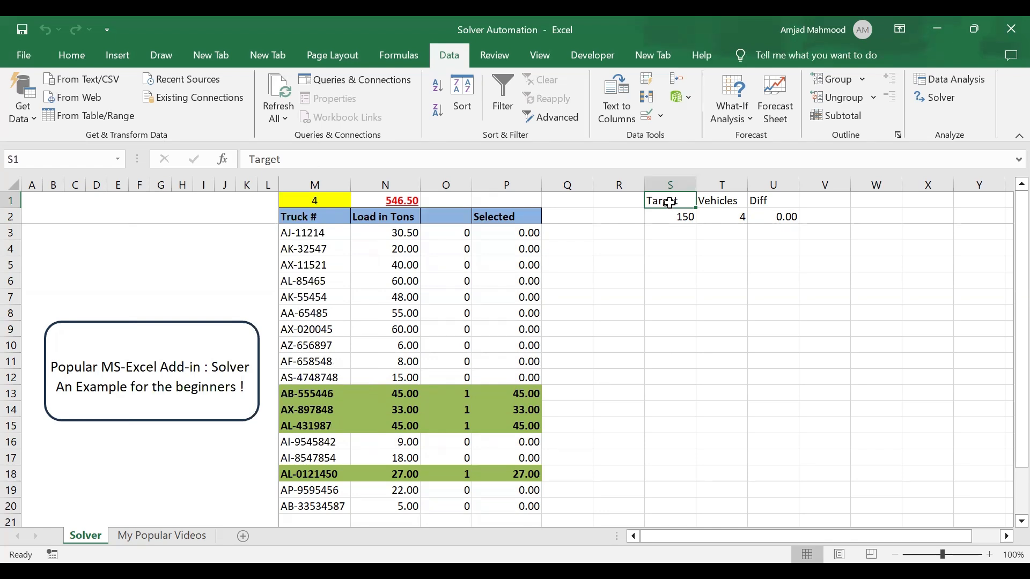
pyautogui.click(394, 220)
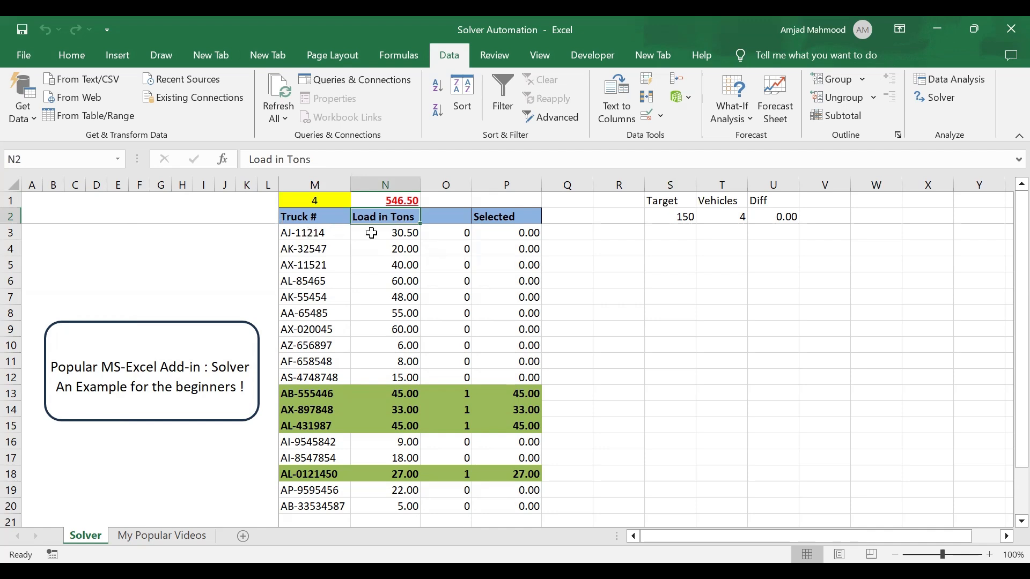
pyautogui.click(399, 234)
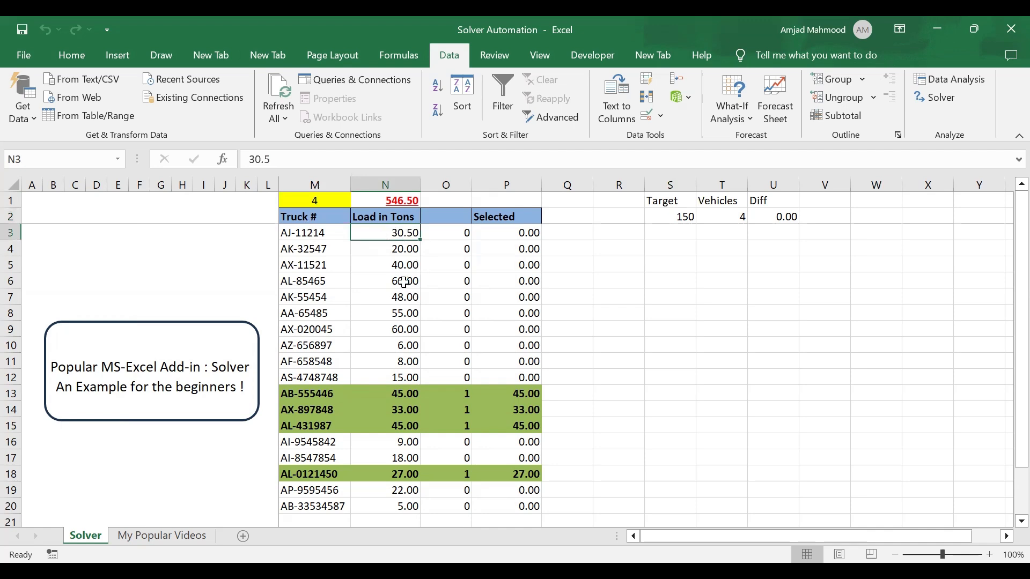
pyautogui.press('Down')
pyautogui.press('Down')
pyautogui.press('Down')
pyautogui.press('Down')
pyautogui.press('Down')
pyautogui.press('Down')
pyautogui.press('Down')
pyautogui.press('Down')
pyautogui.press('Down')
pyautogui.press('Down')
pyautogui.press('Down')
pyautogui.press('Down')
pyautogui.press('Down')
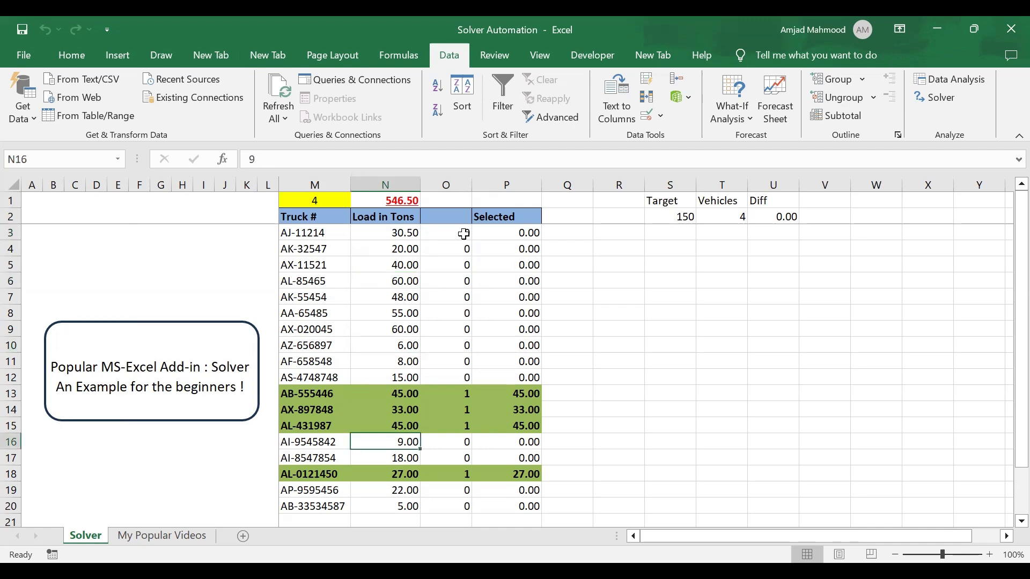
pyautogui.press('Up')
pyautogui.press('Up')
pyautogui.press('Up')
pyautogui.press('Up')
pyautogui.press('Up')
pyautogui.press('Up')
pyautogui.press('Up')
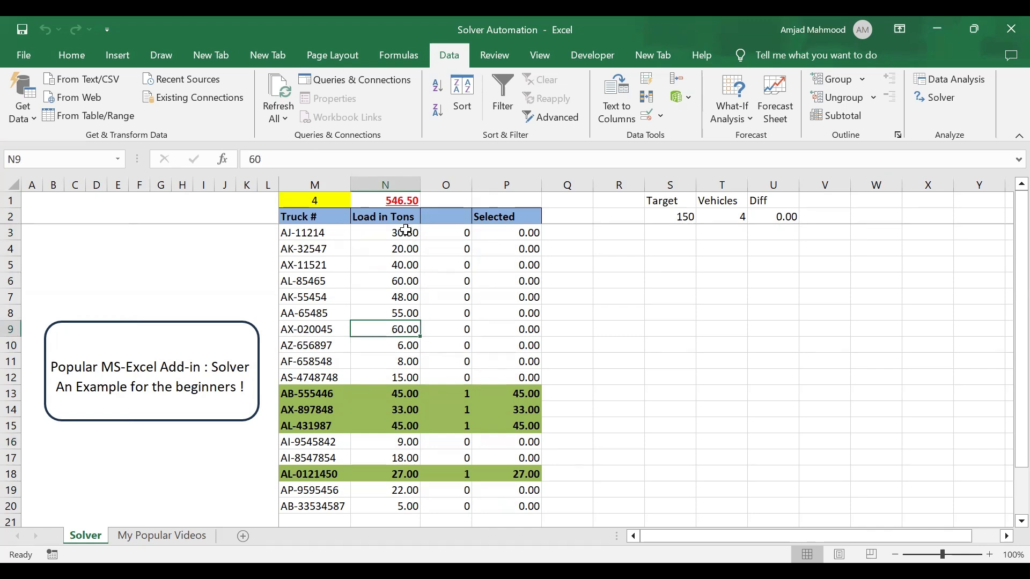
pyautogui.click(406, 230)
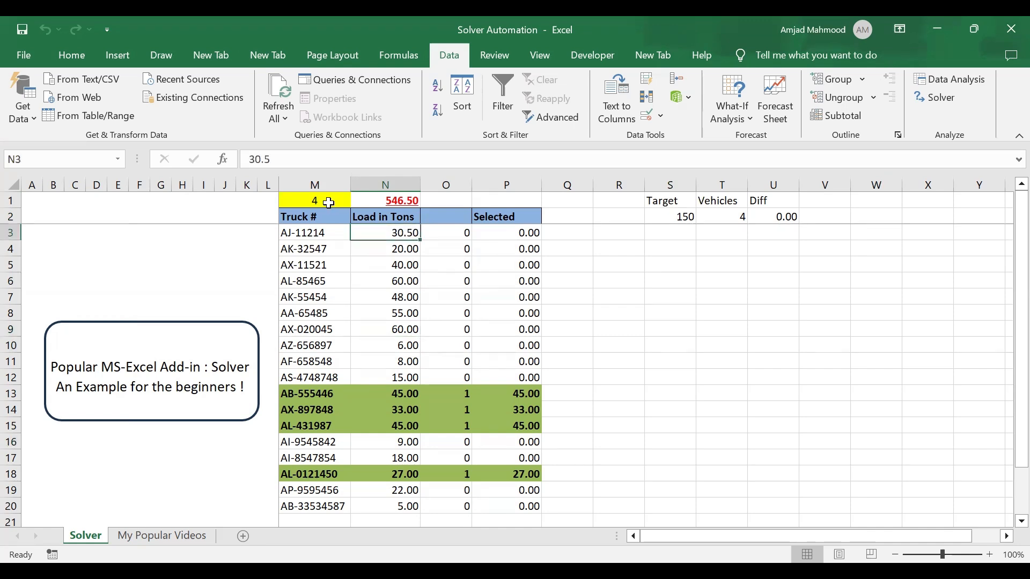
# - Set the required number of vehicles in cell M1 to 5
pyautogui.click(319, 200)
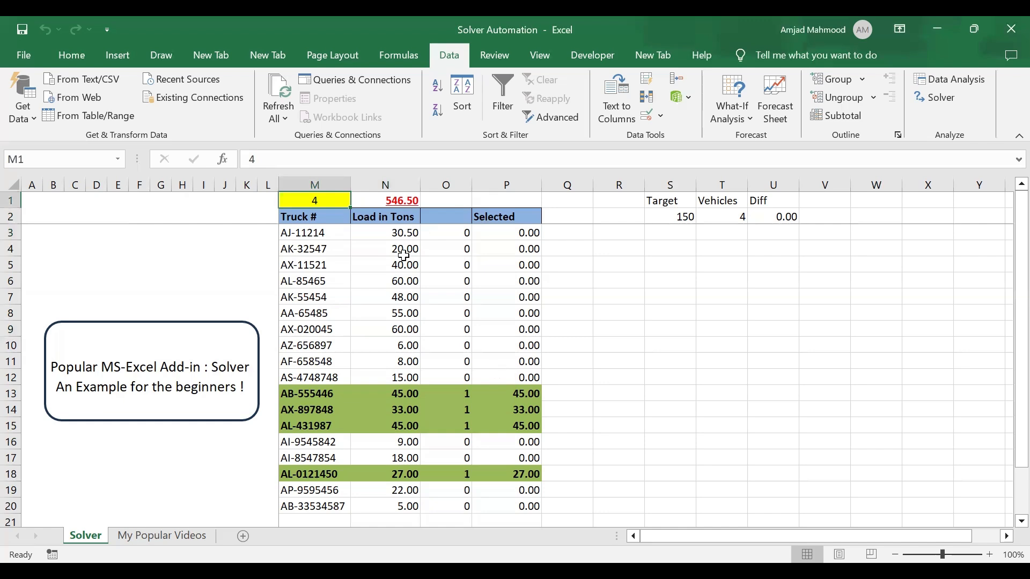
pyautogui.doubleClick(309, 201)
pyautogui.write('5')
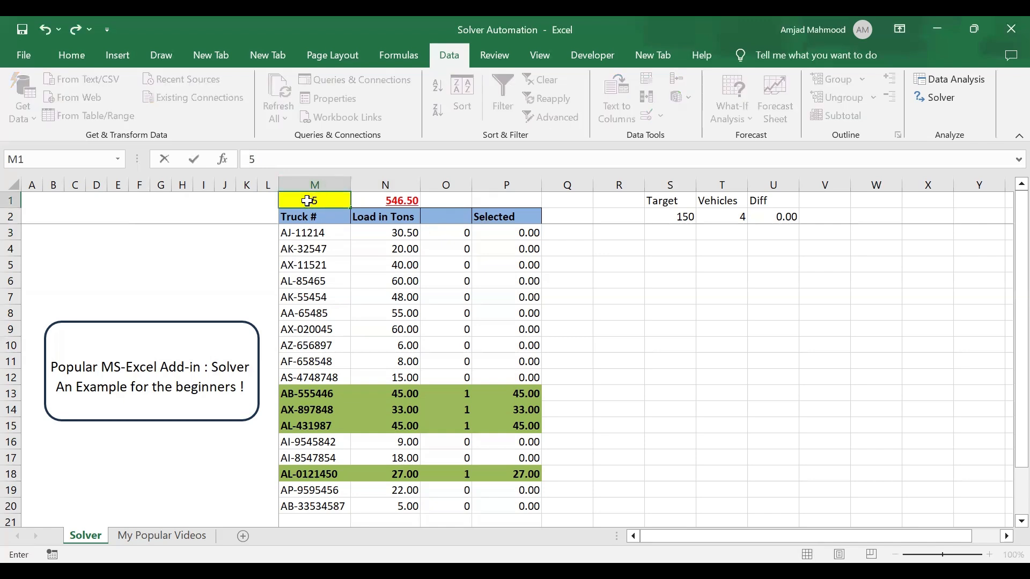
pyautogui.press('Return')
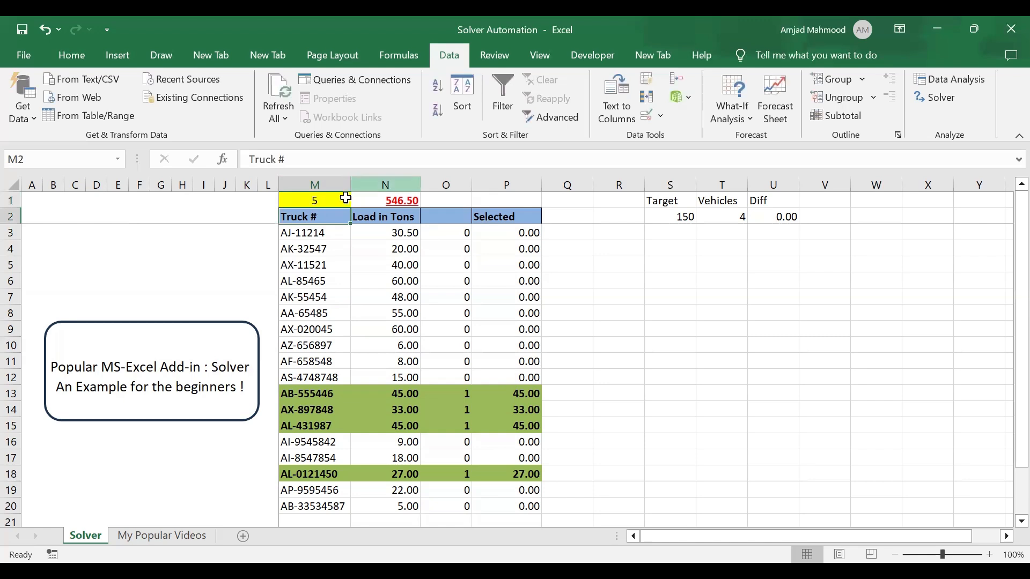
# - Inspect the target in S2 and the formulas behind Vehicles in T2 and Diff in U2
pyautogui.click(671, 217)
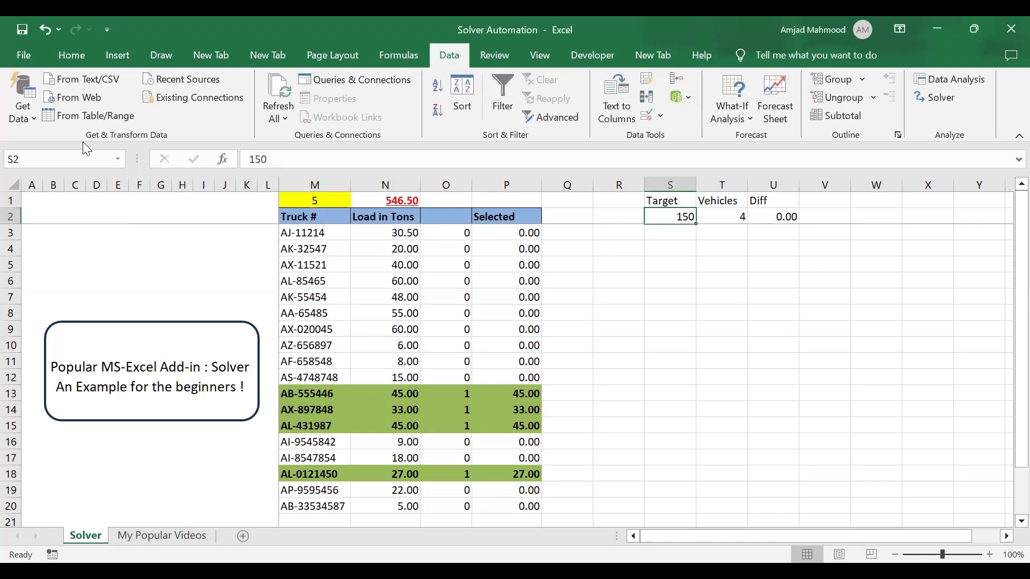
pyautogui.click(287, 164)
pyautogui.press('Return')
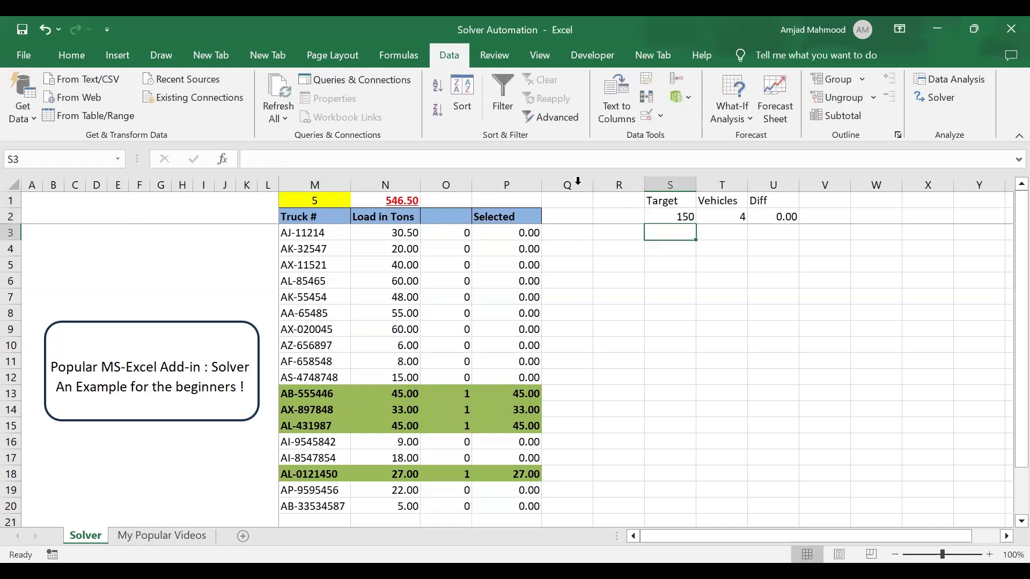
pyautogui.press('Up')
pyautogui.press('Right')
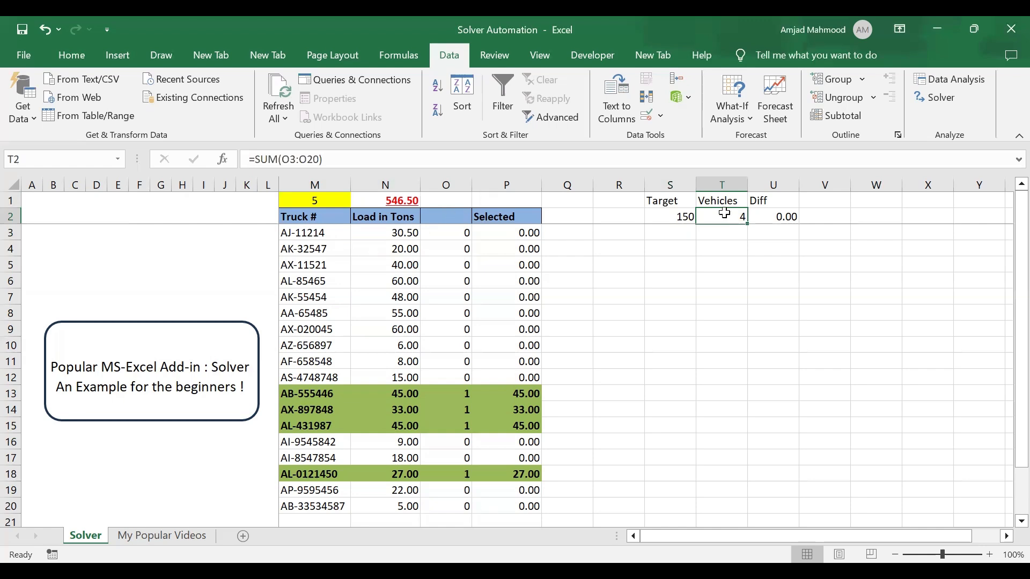
pyautogui.click(768, 215)
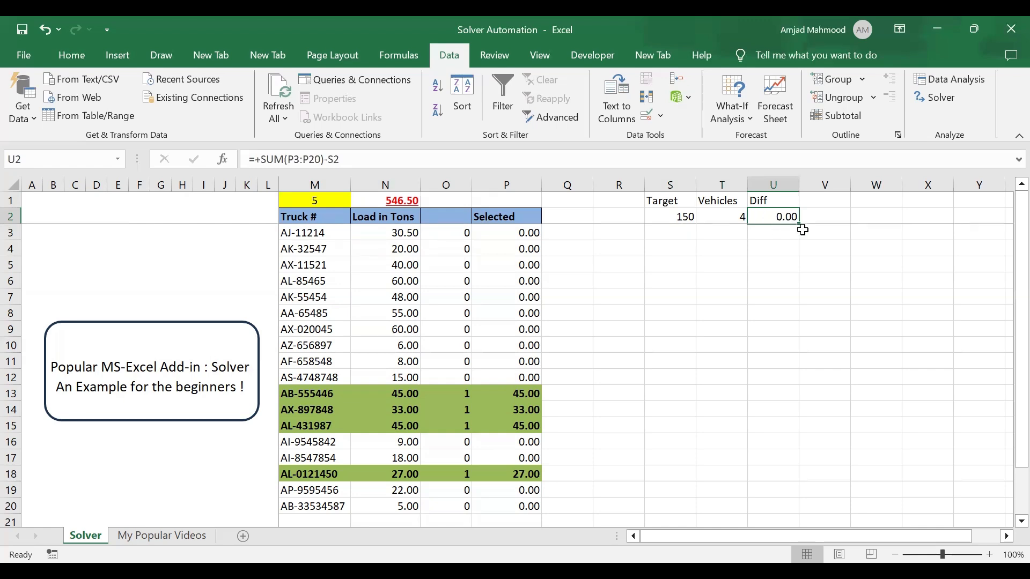
# - Run the Solver automation assigned to the rounded text box for the vehicle count of 5
pyautogui.click(322, 200)
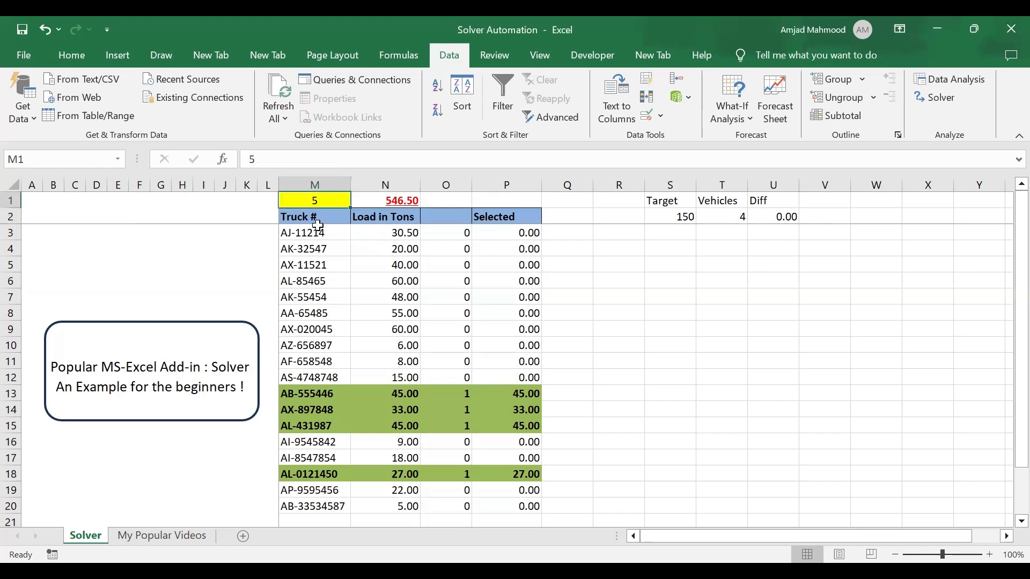
pyautogui.click(158, 377)
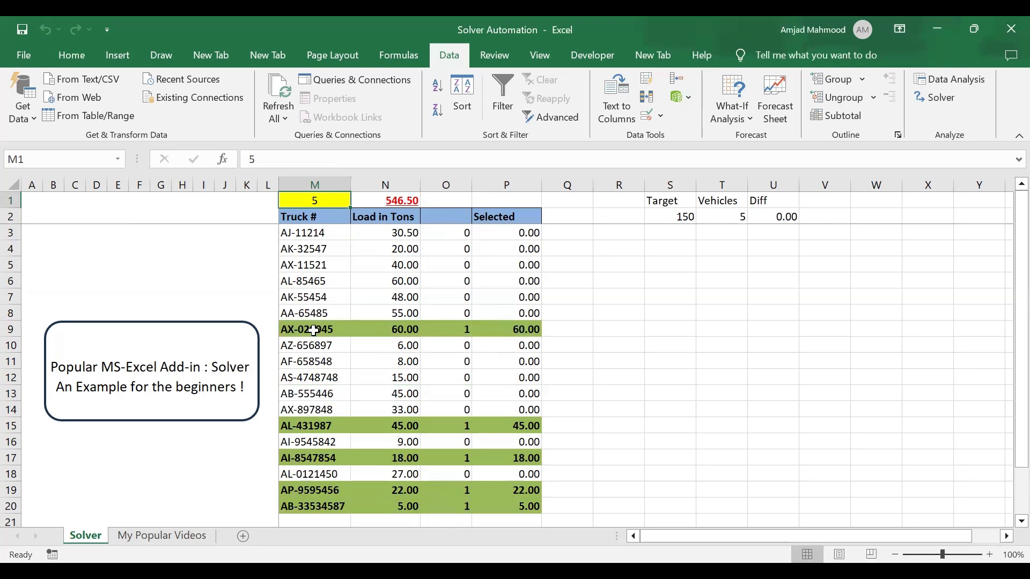
# - Compare the highlighted trucks and their loads with the target tonnage in S2
pyautogui.click(679, 223)
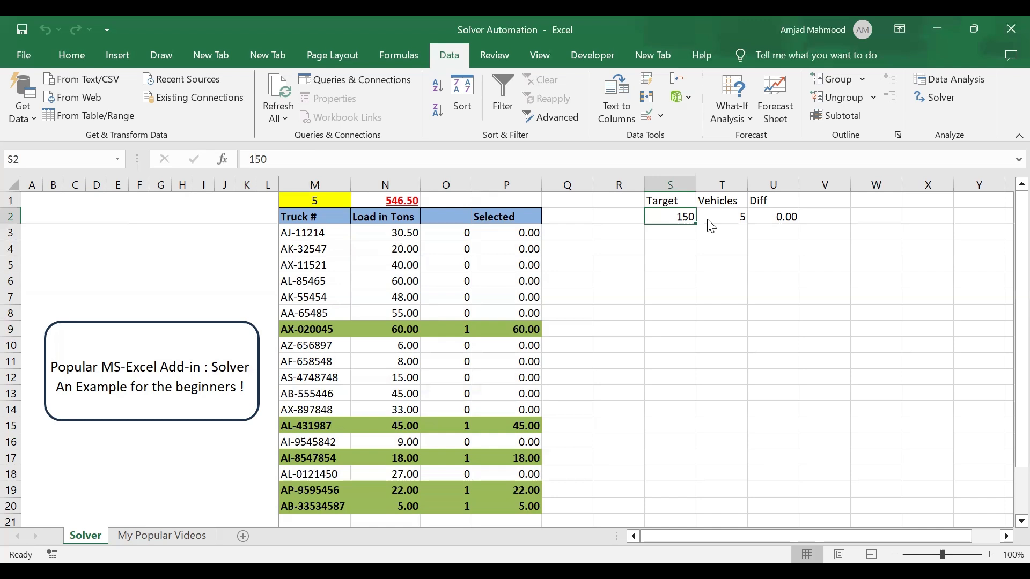
pyautogui.click(299, 334)
pyautogui.press('Down')
pyautogui.press('Down')
pyautogui.press('Down')
pyautogui.press('Down')
pyautogui.press('Down')
pyautogui.press('Down')
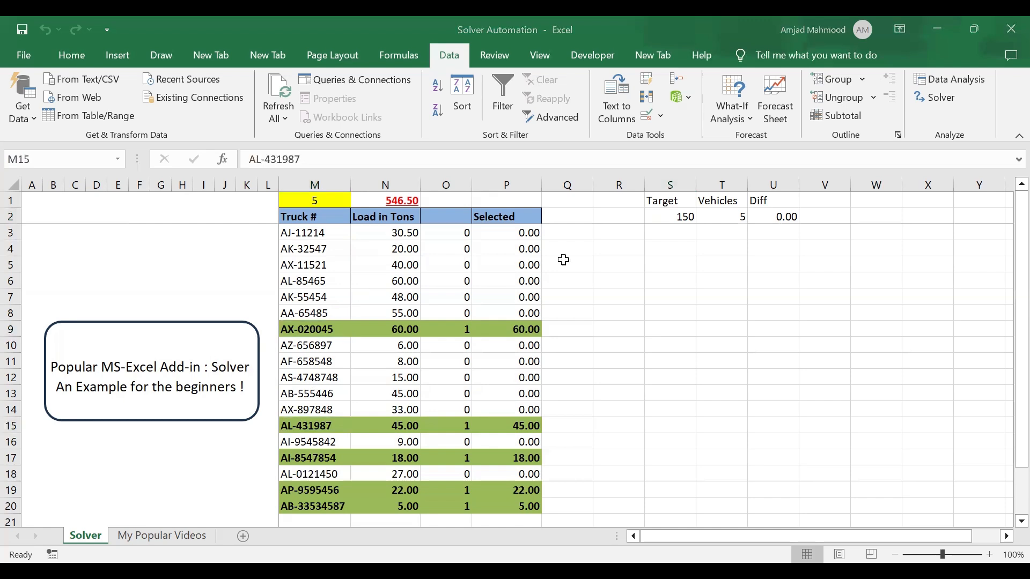
pyautogui.click(582, 237)
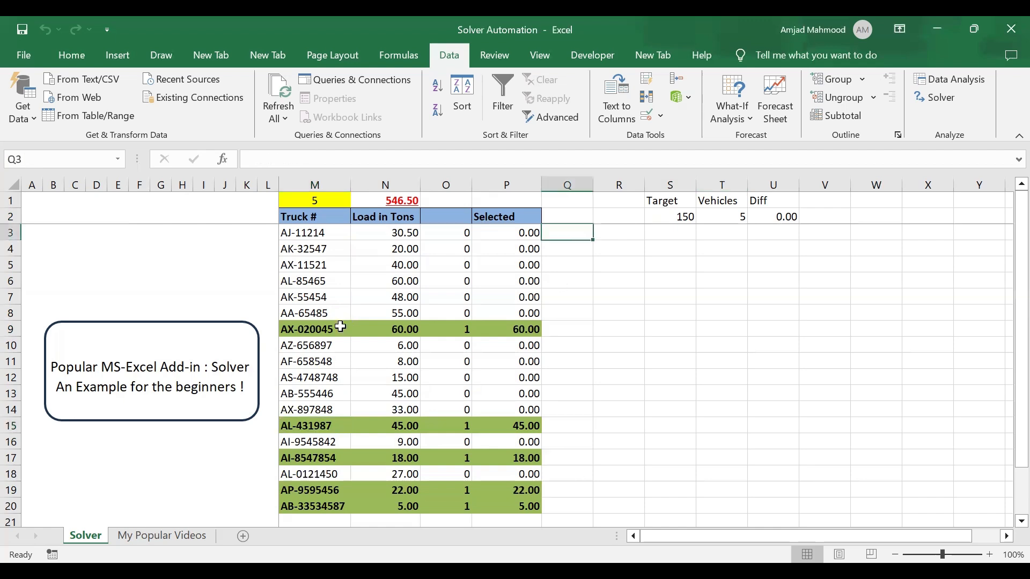
pyautogui.click(300, 331)
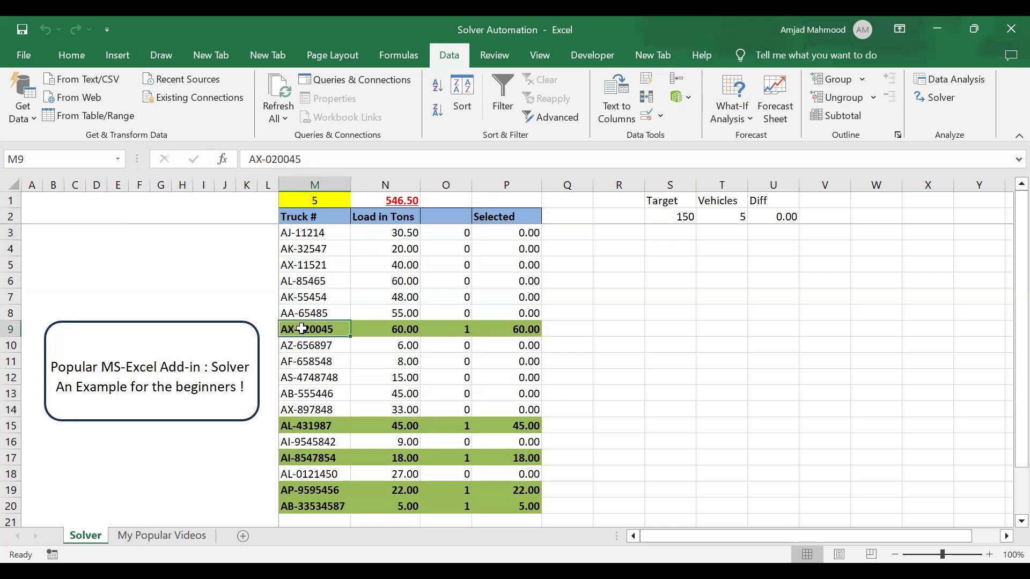
pyautogui.press('Down')
pyautogui.press('Down')
pyautogui.press('Down')
pyautogui.press('Down')
pyautogui.press('Down')
pyautogui.press('Down')
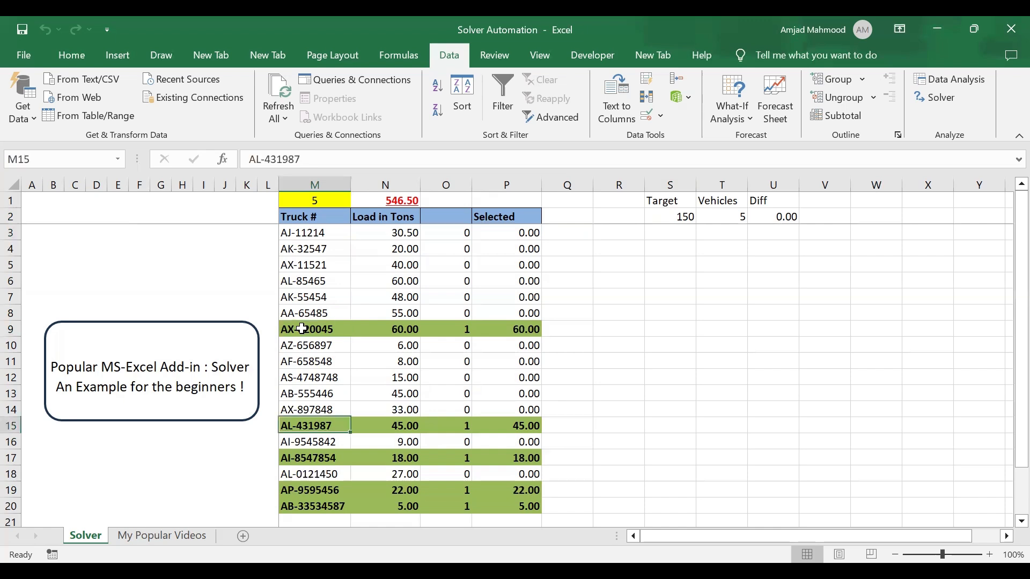
pyautogui.press('Down')
pyautogui.press('Down')
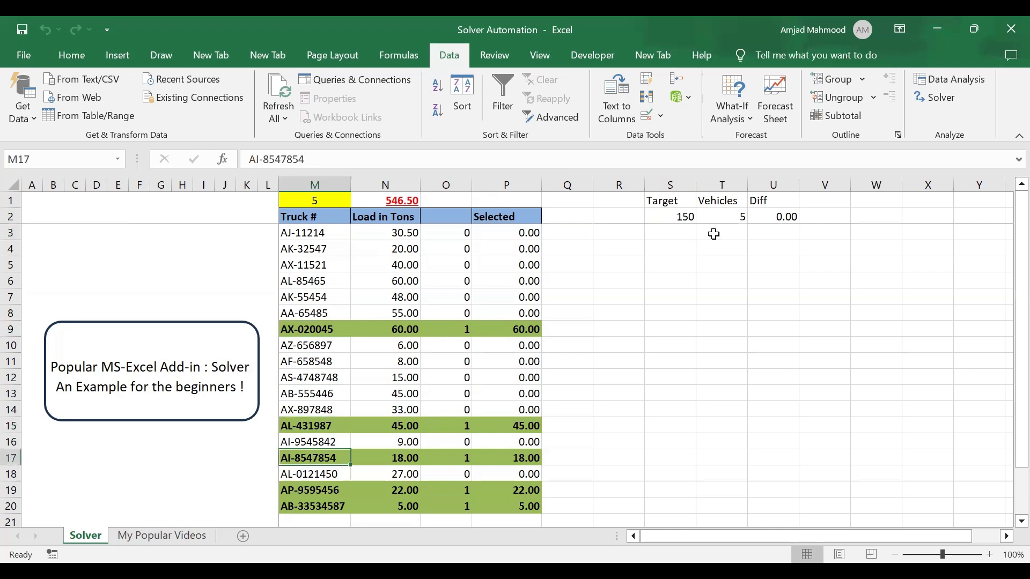
pyautogui.click(671, 218)
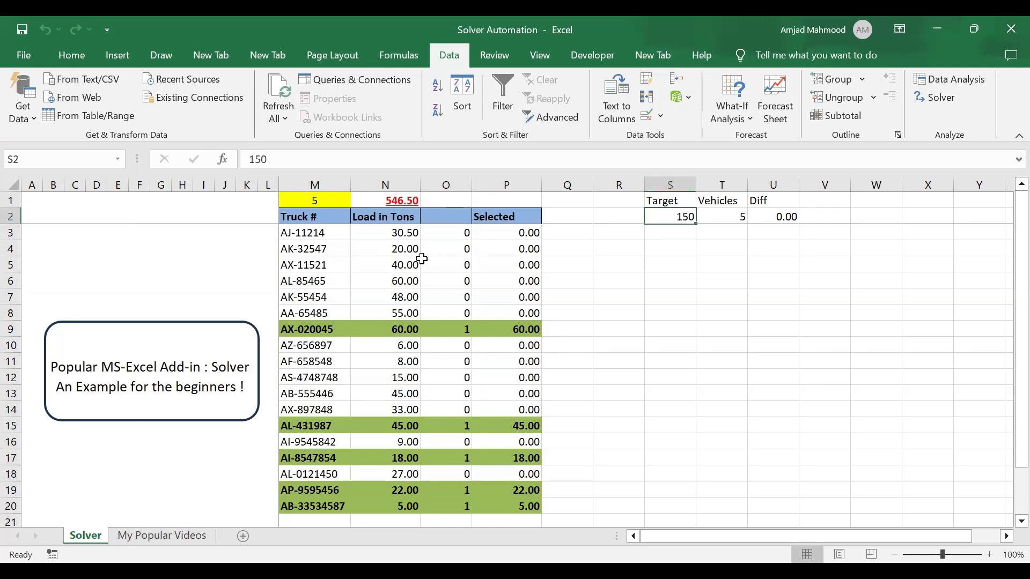
pyautogui.click(414, 381)
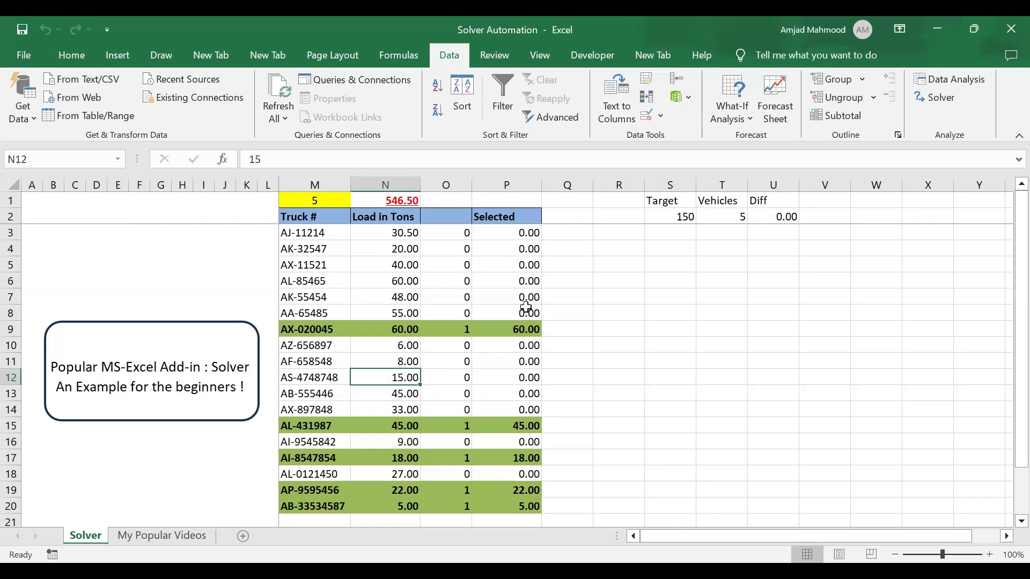
# - Set the required number of vehicles in cell M1 to 6
pyautogui.click(336, 199)
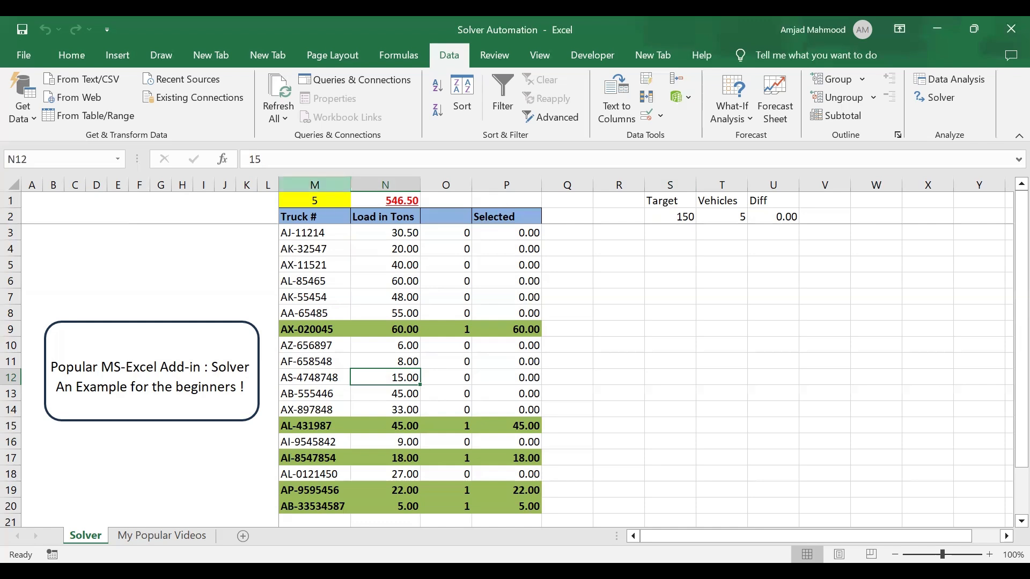
pyautogui.write('6')
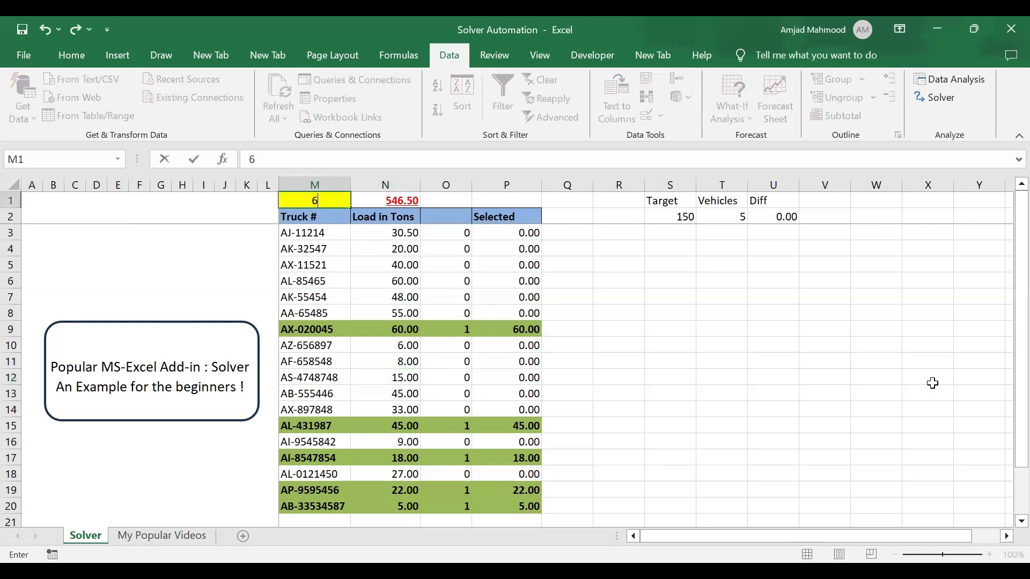
pyautogui.press('Return')
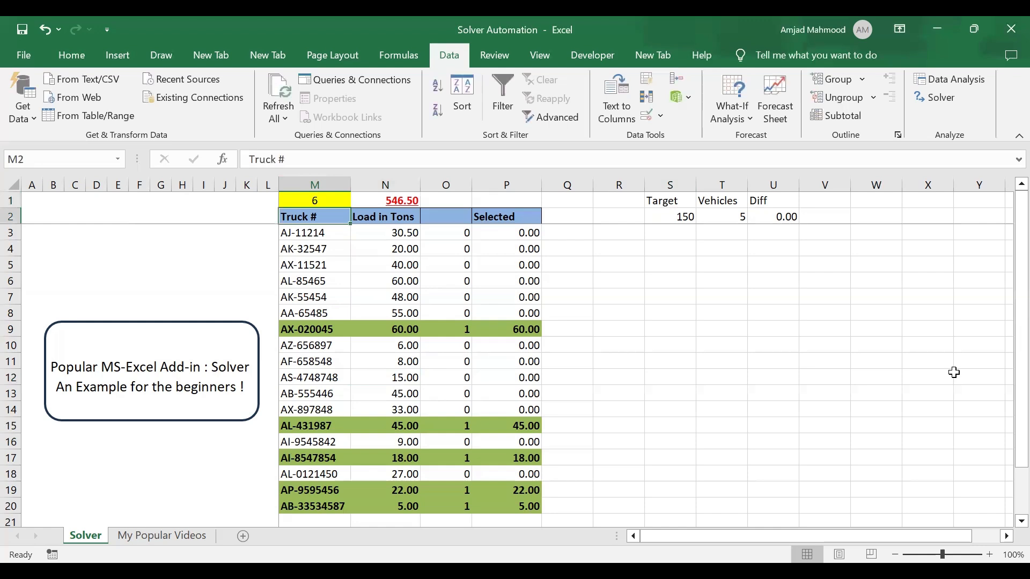
# - Rerun the Solver automation from the rounded text box for 6 vehicles and check the Diff cell U2
pyautogui.hotkey('ctrl', 'Right')
pyautogui.hotkey('ctrl', 'Right')
pyautogui.hotkey('ctrl', 'Right')
pyautogui.click(188, 365)
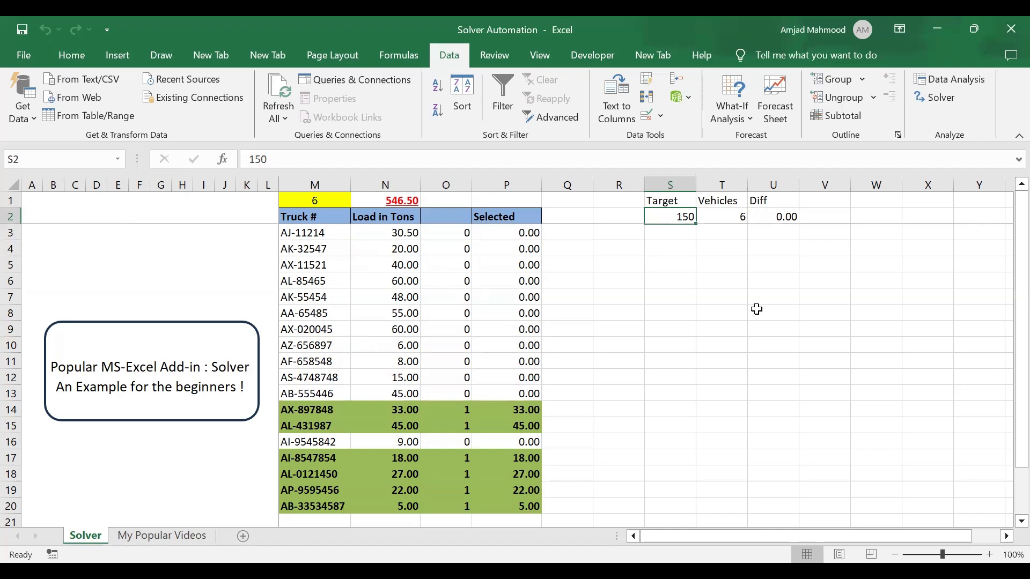
pyautogui.click(778, 220)
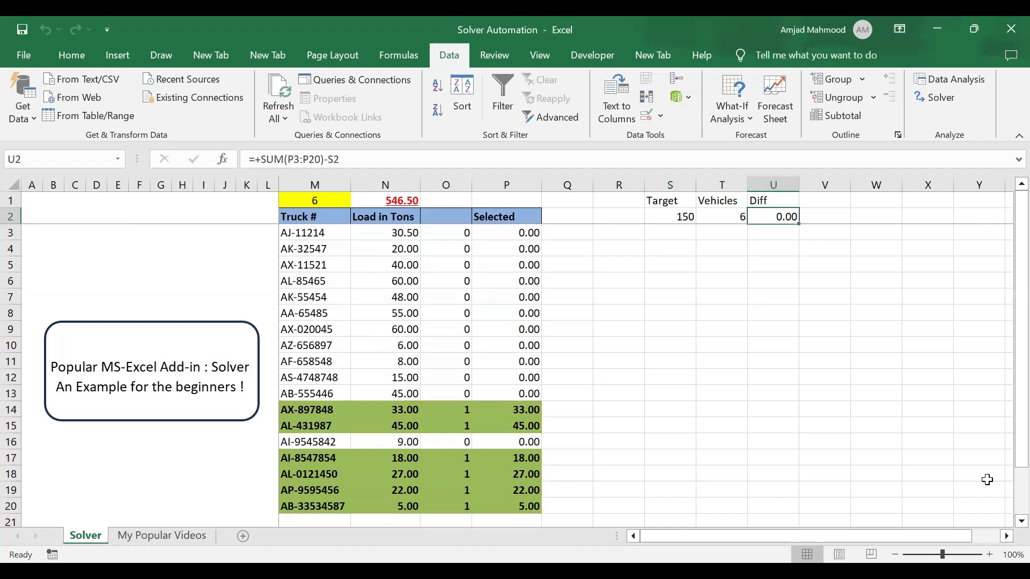
# - Set the required number of vehicles in cell M1 to 4, rerun the Solver automation and check the target in S2
pyautogui.click(312, 204)
pyautogui.write('4')
pyautogui.press('Return')
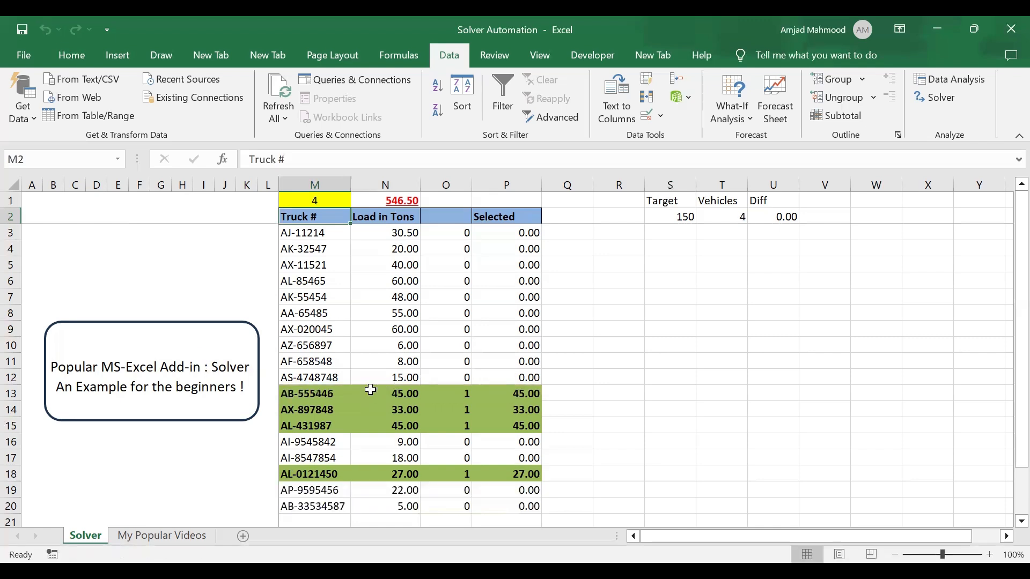
pyautogui.click(655, 217)
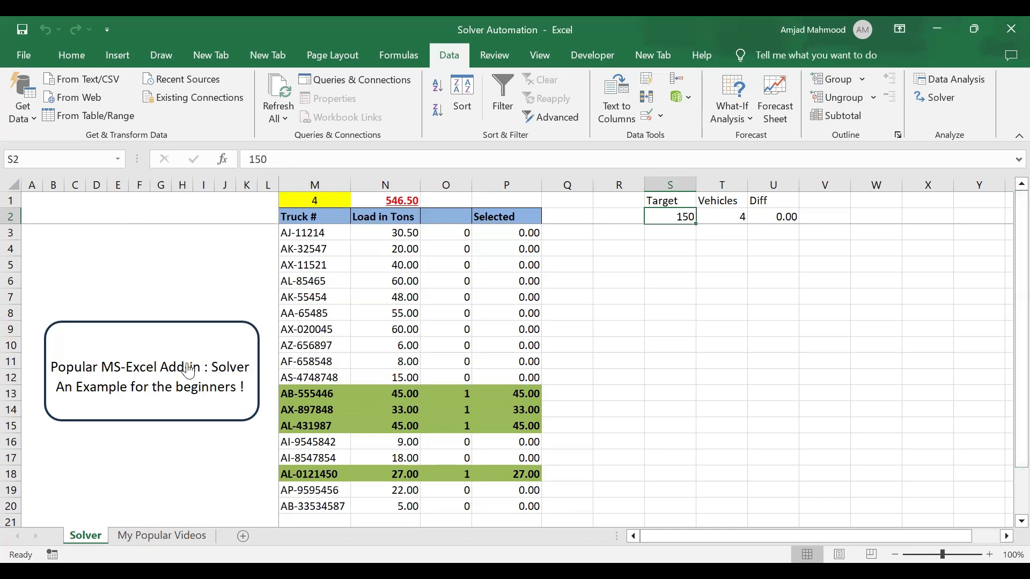
# - Open the code of the macro assigned to the rounded text box and highlight Range("M1") in the $T$2 constraint line
pyautogui.rightClick(188, 342)
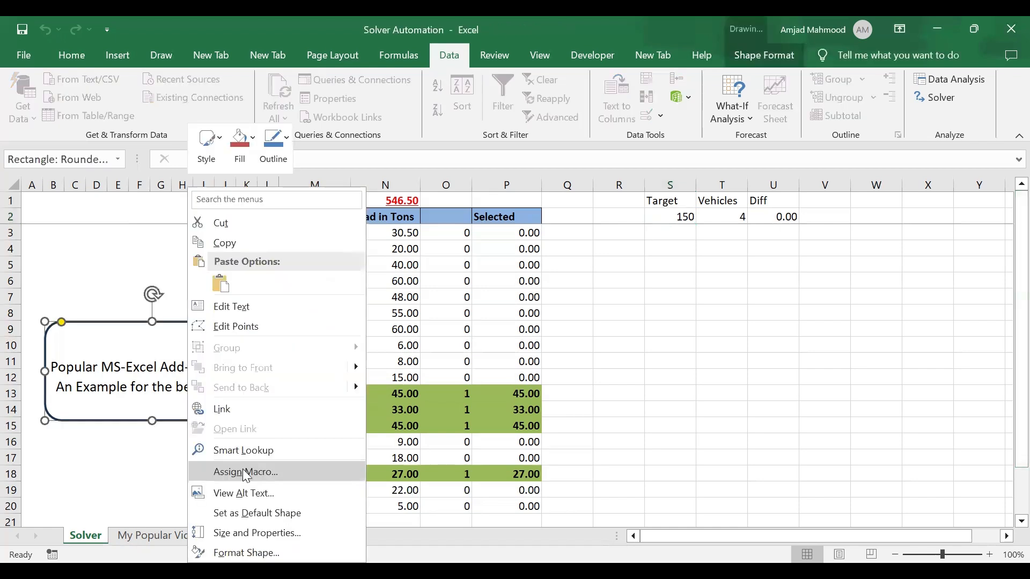
pyautogui.click(239, 470)
pyautogui.click(362, 304)
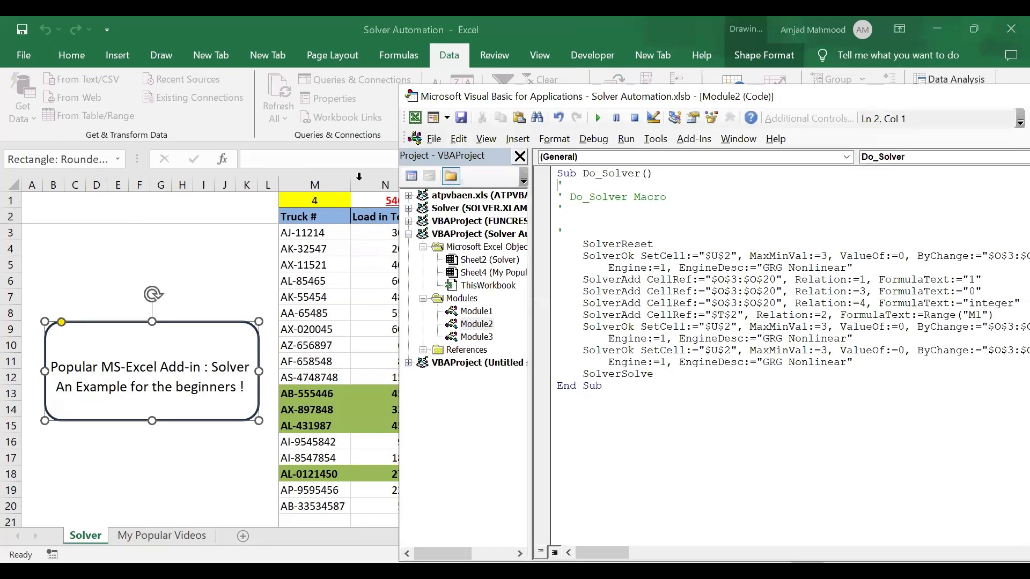
pyautogui.click(675, 311)
pyautogui.keyDown('shift'); pyautogui.click(602, 304); pyautogui.keyUp('shift')
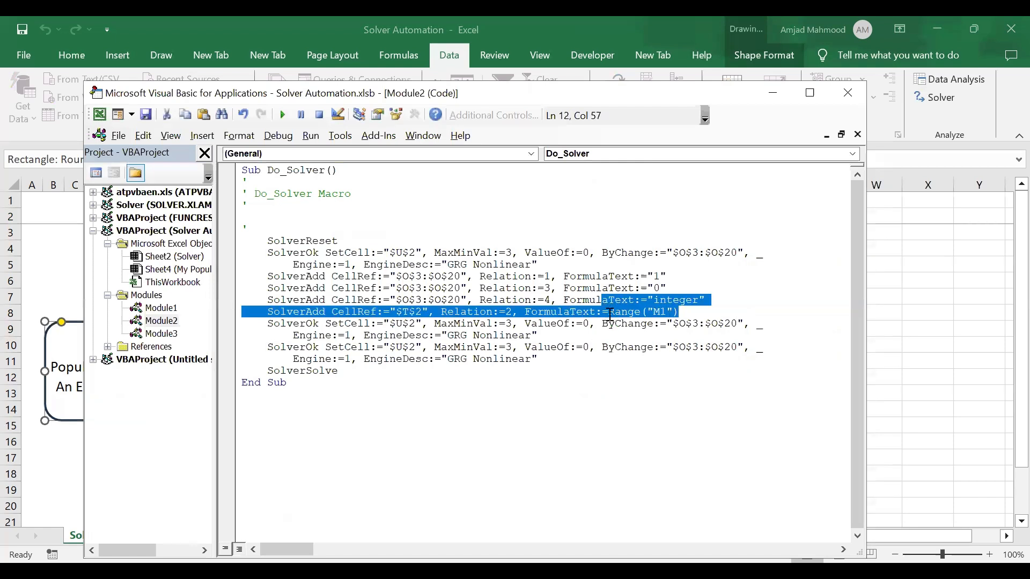
pyautogui.keyDown('shift'); pyautogui.click(608, 313); pyautogui.keyUp('shift')
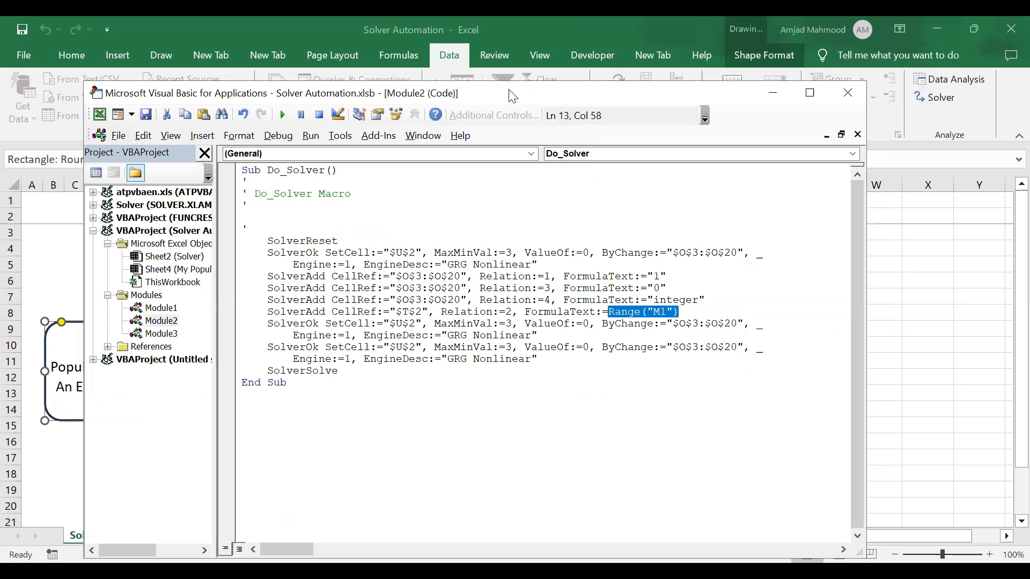
# - Compare the macro's M1 reference with the vehicle count cell on the sheet, and close the code editor
pyautogui.moveTo(512, 95); pyautogui.dragTo(427, 288)
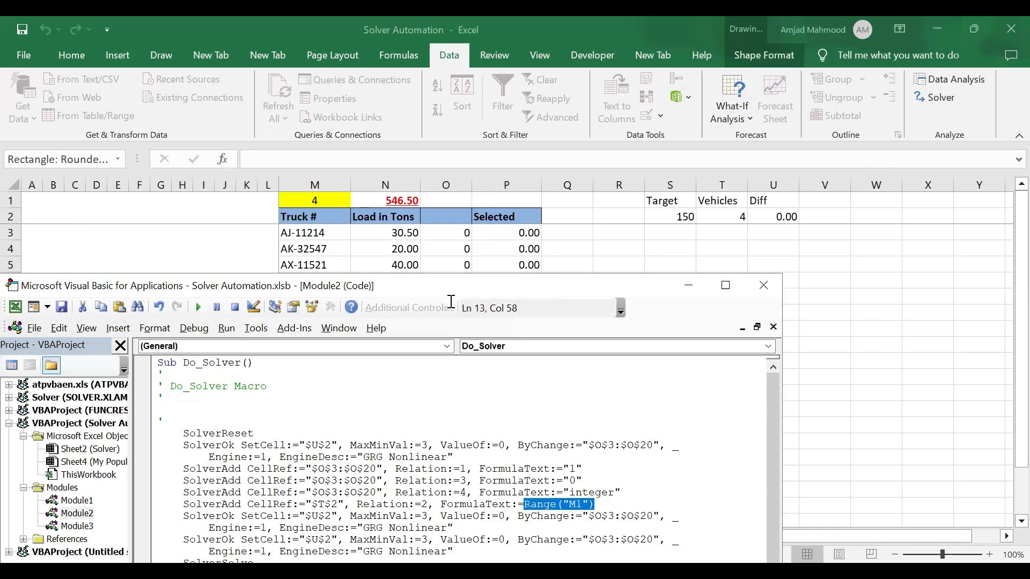
pyautogui.moveTo(451, 287); pyautogui.dragTo(528, 112)
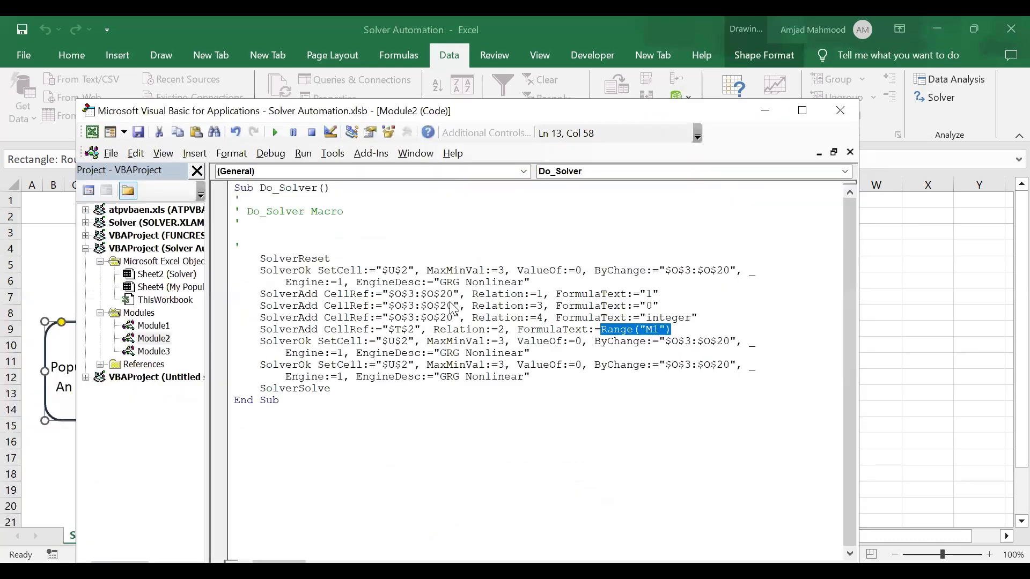
pyautogui.click(840, 109)
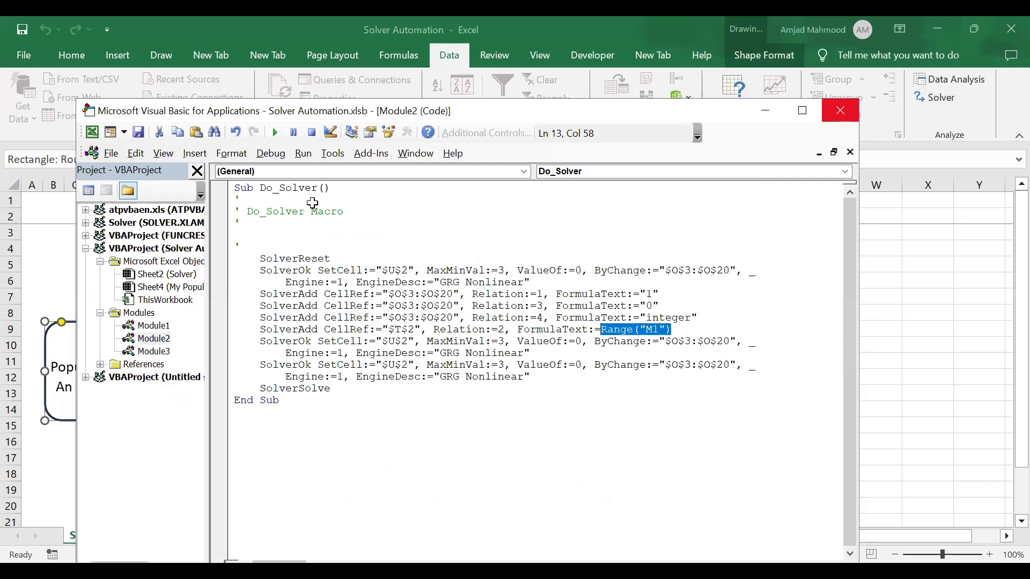
pyautogui.click(312, 203)
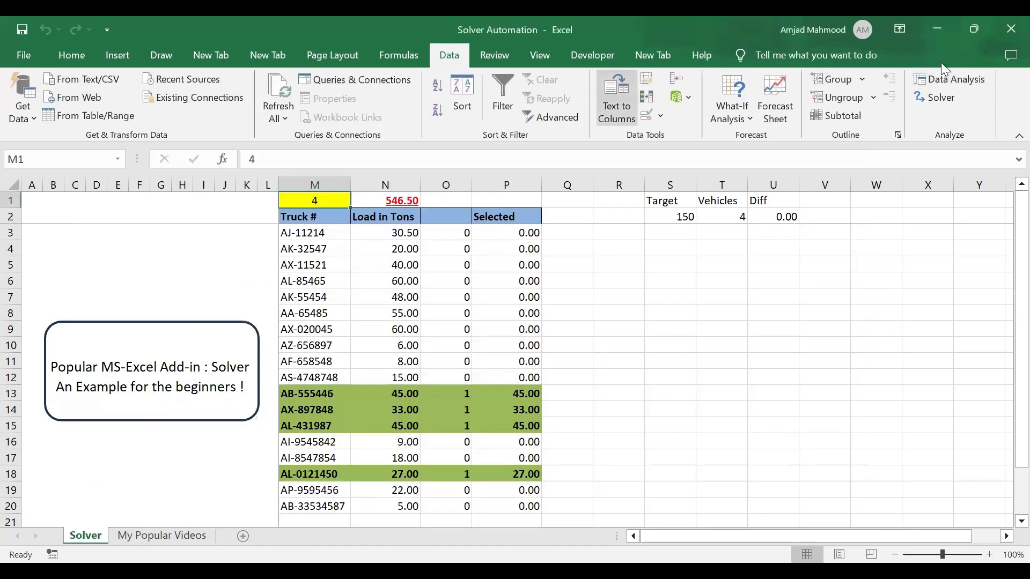
# - Open the Solver parameters and review the objective cell, its target value and the changing variable cells
pyautogui.click(944, 102)
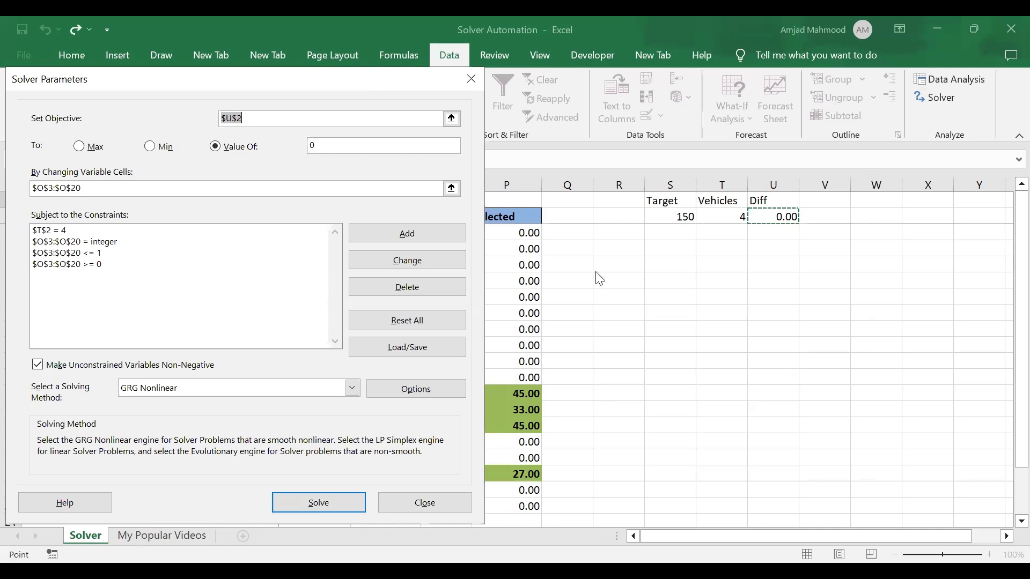
pyautogui.moveTo(217, 78); pyautogui.dragTo(379, 100)
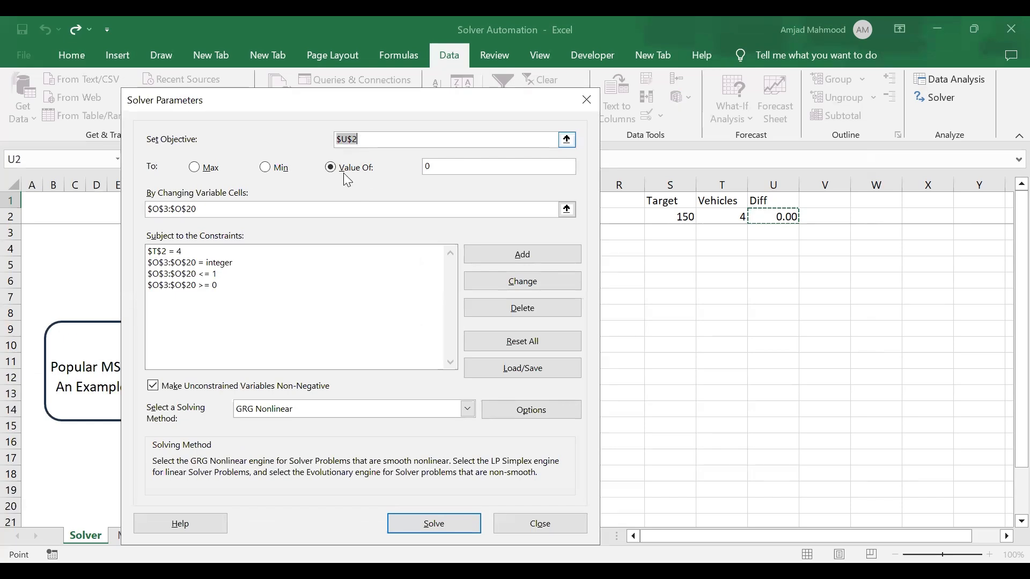
pyautogui.click(432, 166)
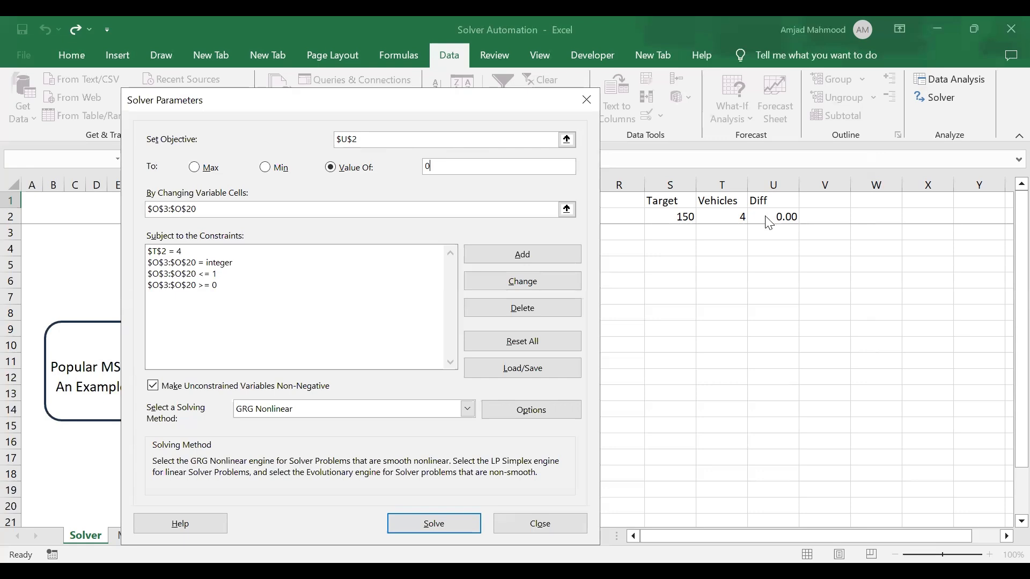
pyautogui.click(250, 210)
pyautogui.moveTo(249, 210); pyautogui.dragTo(75, 197)
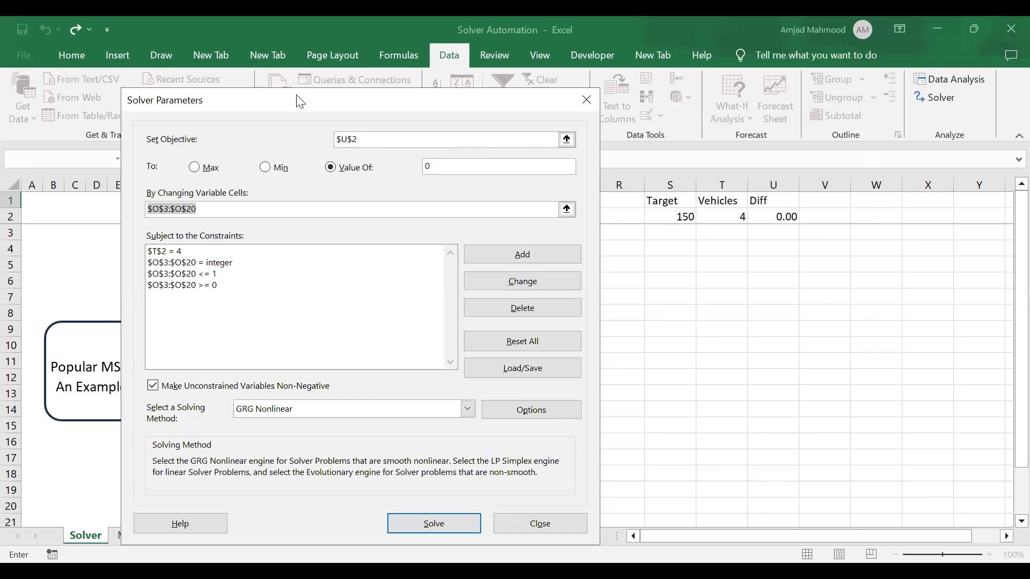
# - Compare the Solver variable cells and constraints with column O and the vehicle count cells on the sheet
pyautogui.moveTo(297, 95); pyautogui.dragTo(649, 290)
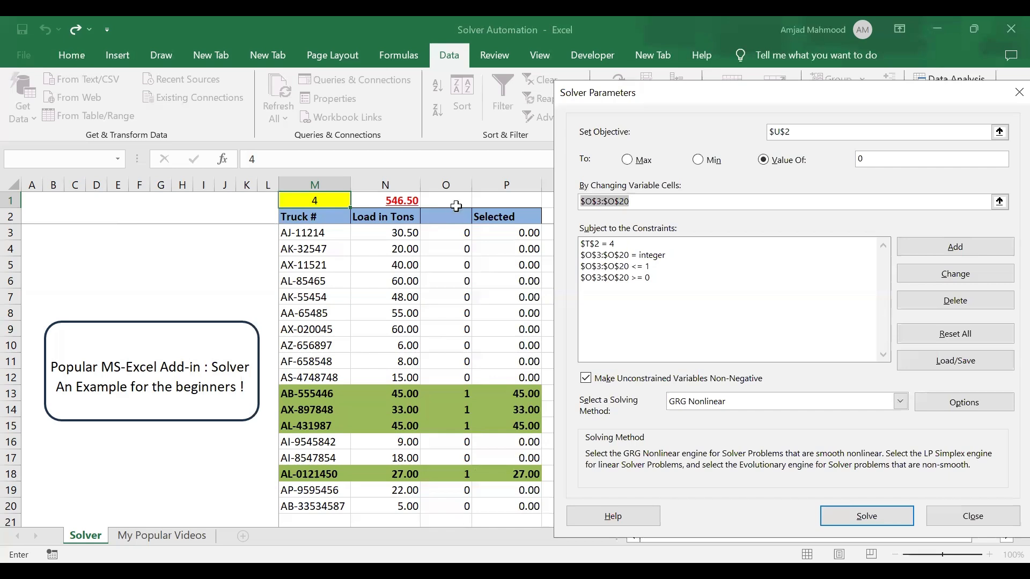
pyautogui.moveTo(700, 87); pyautogui.dragTo(702, 42)
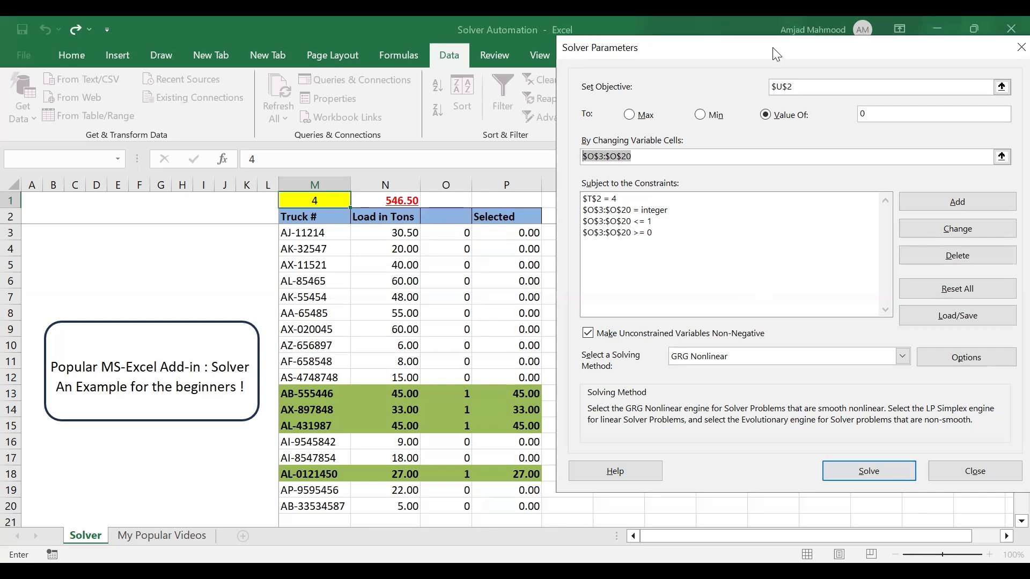
pyautogui.moveTo(776, 54); pyautogui.dragTo(599, 204)
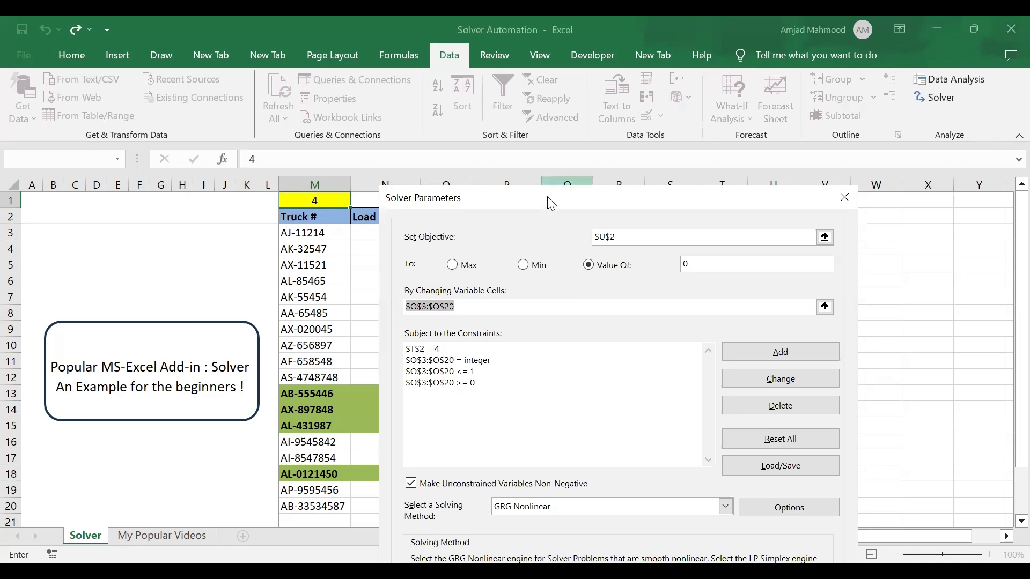
pyautogui.moveTo(547, 197); pyautogui.dragTo(406, 281)
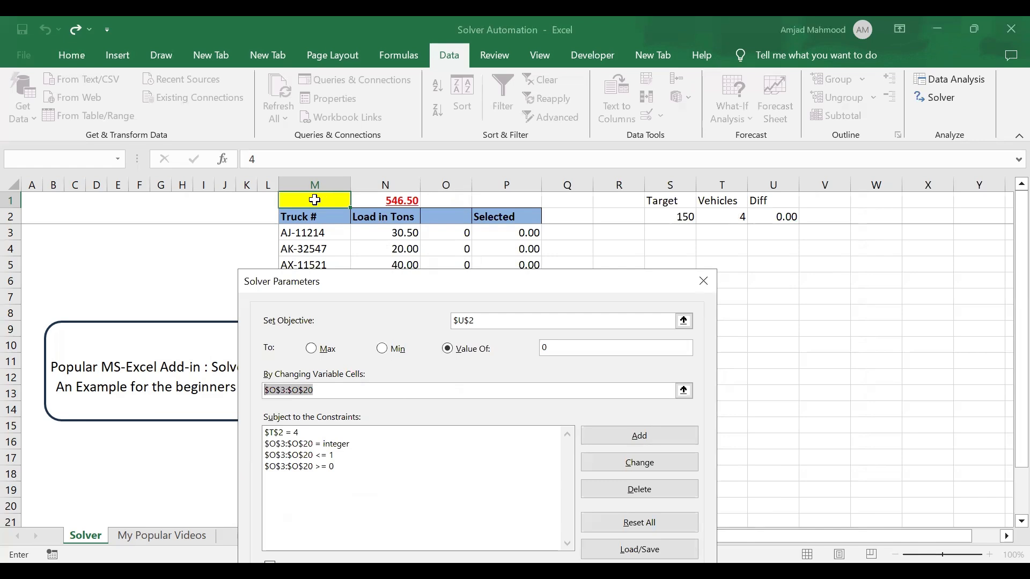
# - Close the Solver parameters and inspect the Diff formula in U2 and the Vehicles formula in T2
pyautogui.click(703, 280)
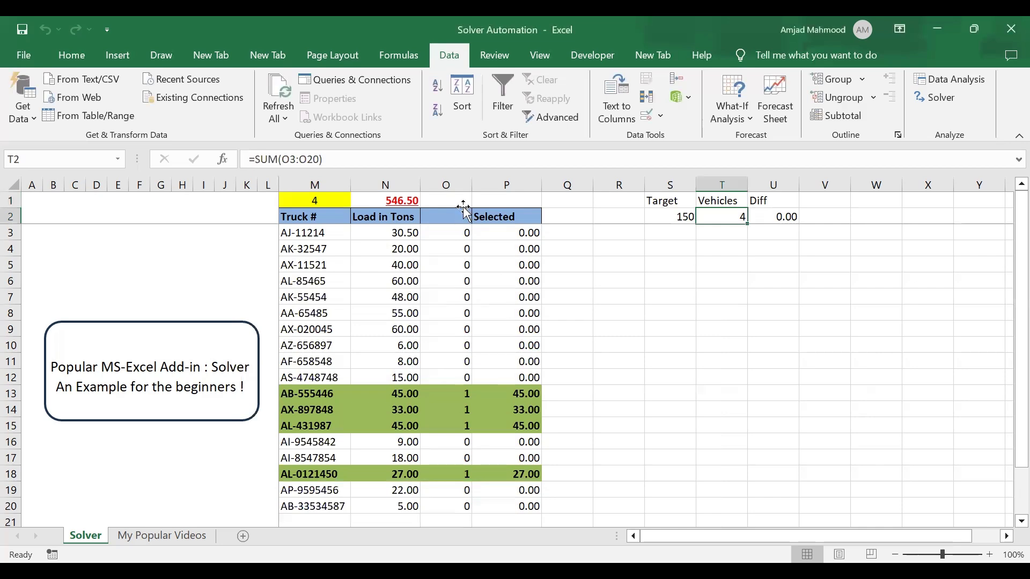
pyautogui.click(783, 217)
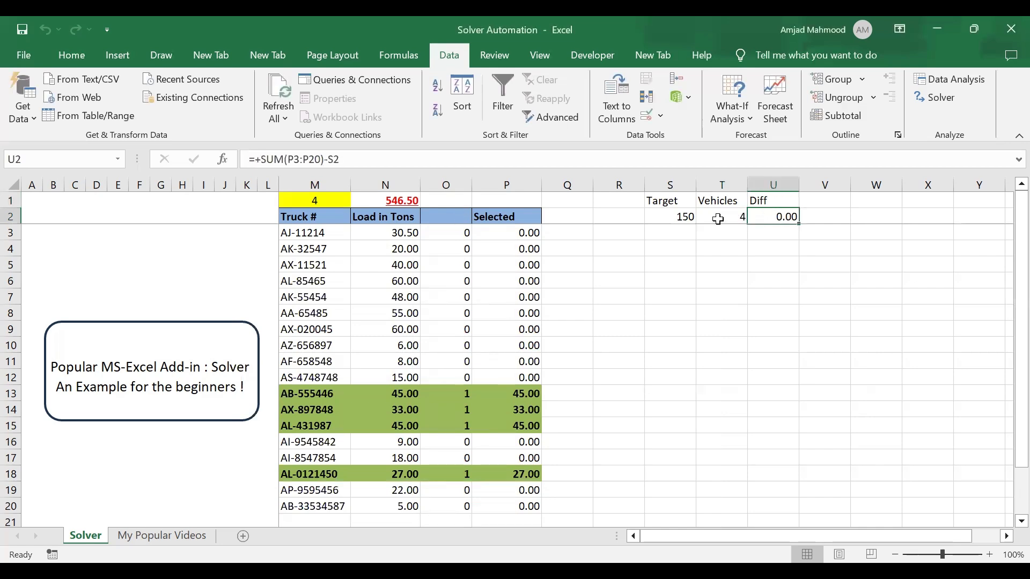
pyautogui.click(719, 219)
# - Set the required number of vehicles in cell M1 to 5 and rerun the Solver automation from the rounded text box
pyautogui.click(321, 199)
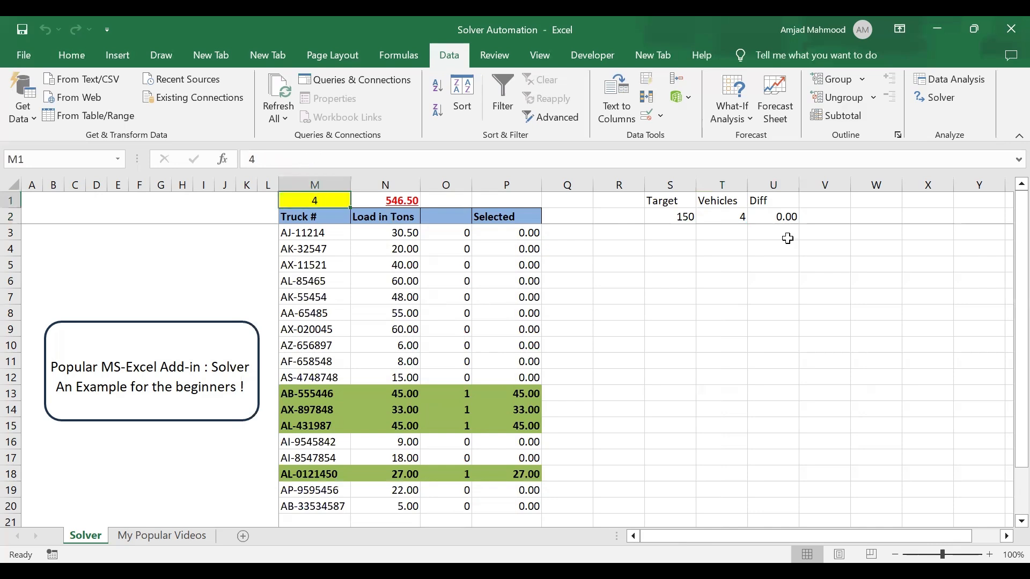
pyautogui.write('5')
pyautogui.press('Return')
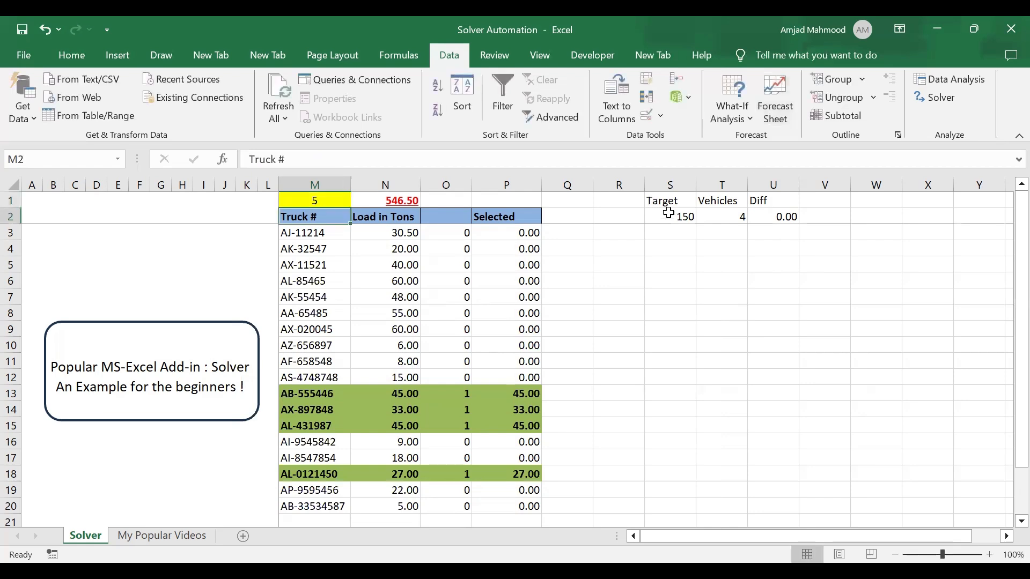
pyautogui.click(668, 215)
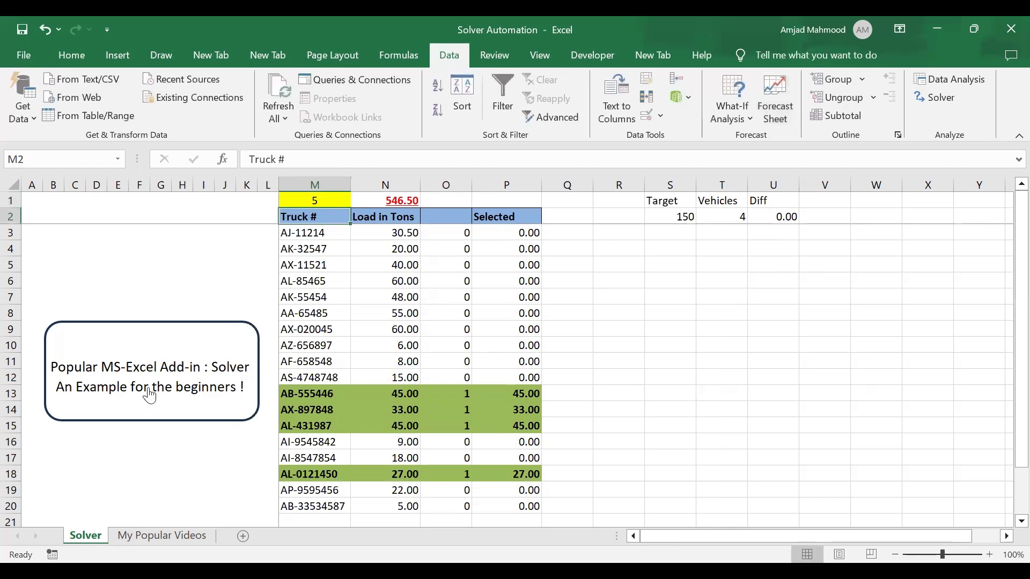
pyautogui.click(188, 378)
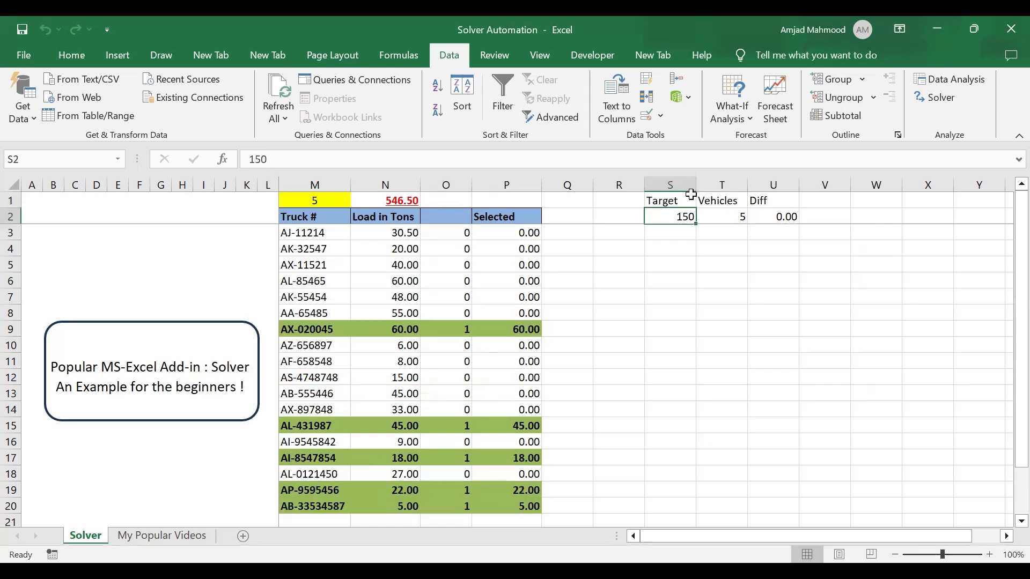
# - Check the Vehicles and Target cells against the updated constraints in the Solver parameters, and close them without solving
pyautogui.click(732, 216)
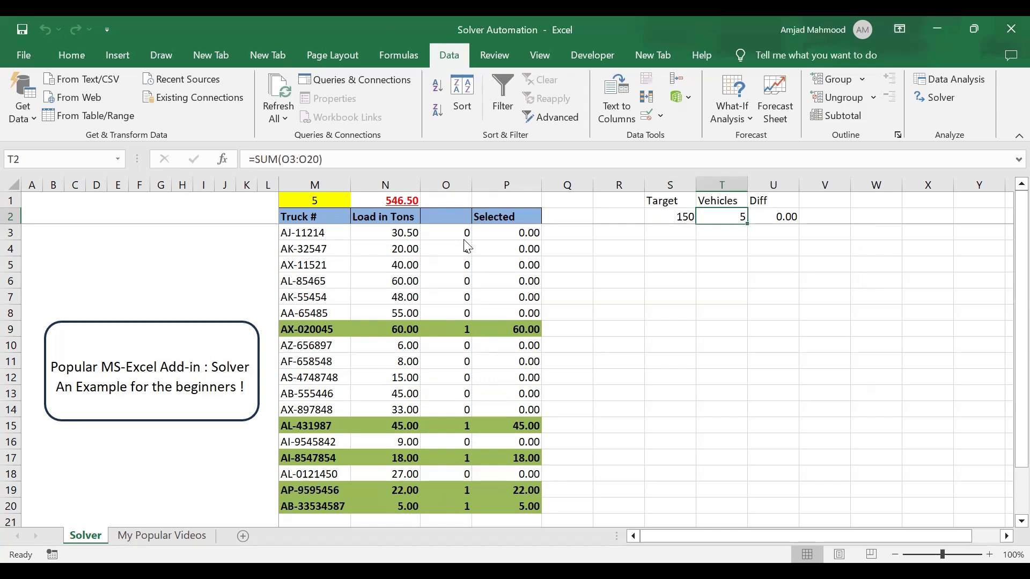
pyautogui.click(669, 220)
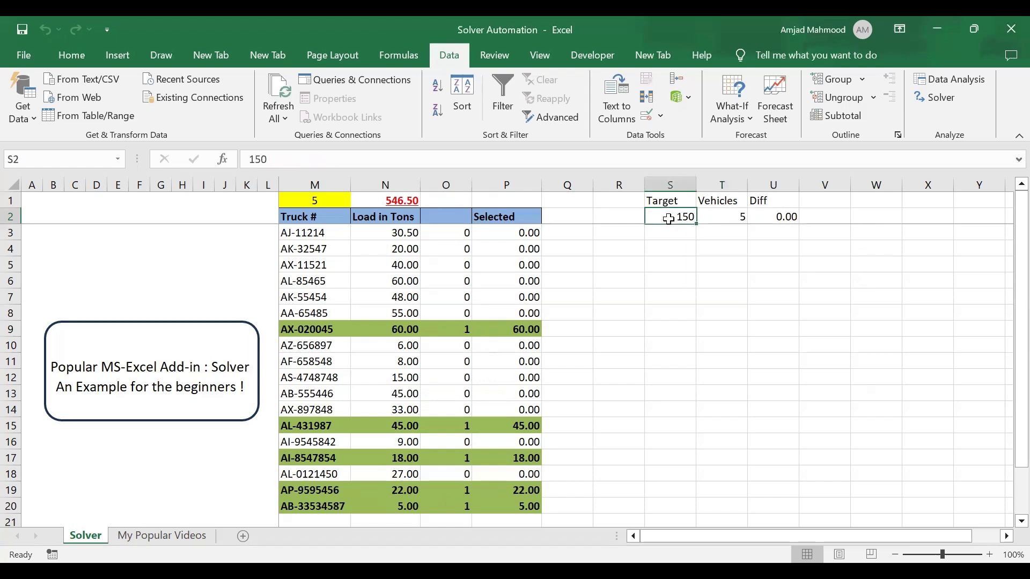
pyautogui.click(939, 101)
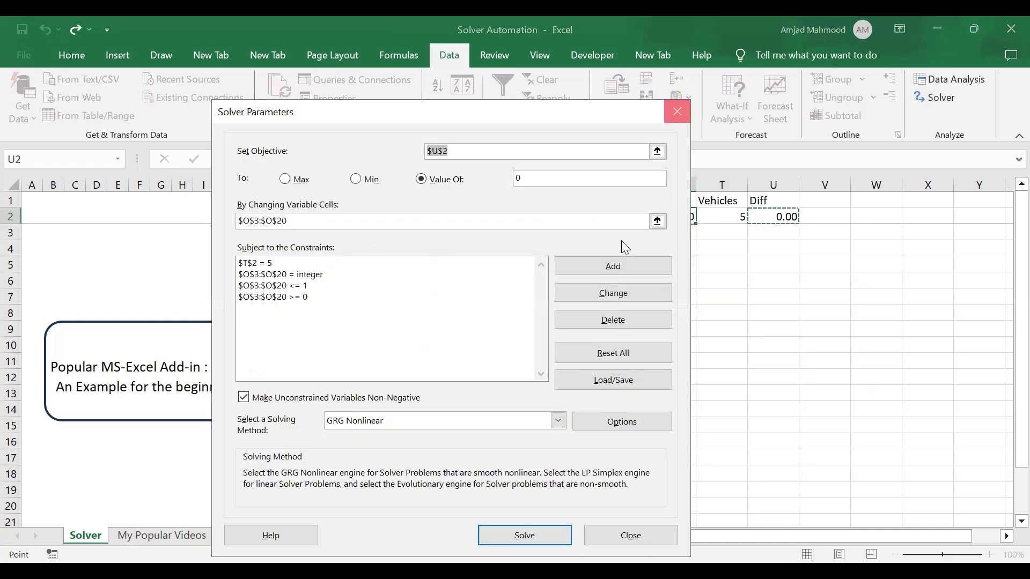
pyautogui.press('Escape')
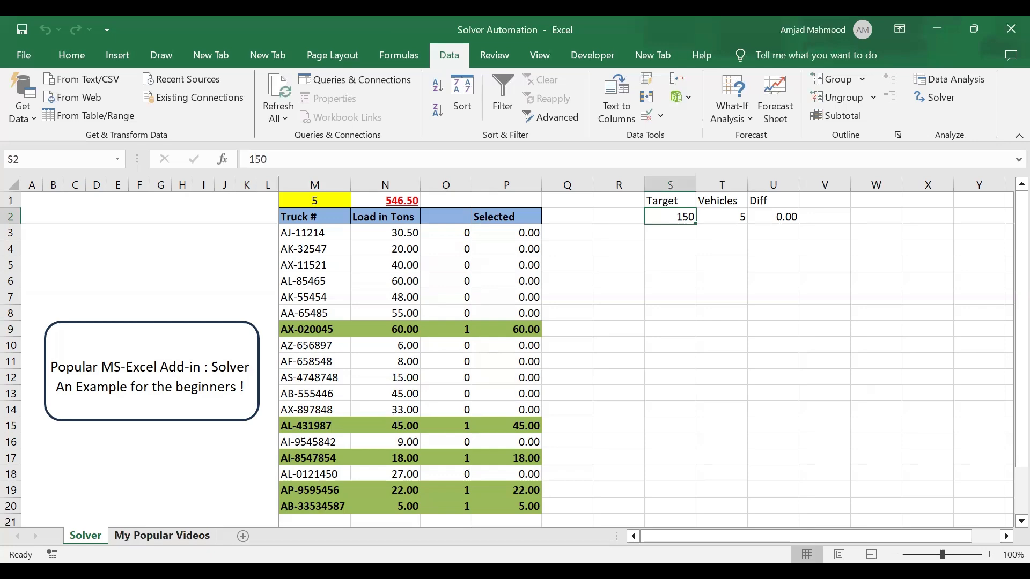
# - Switch to the My Popular Videos sheet and accept refreshing its hyperlinks
pyautogui.click(154, 535)
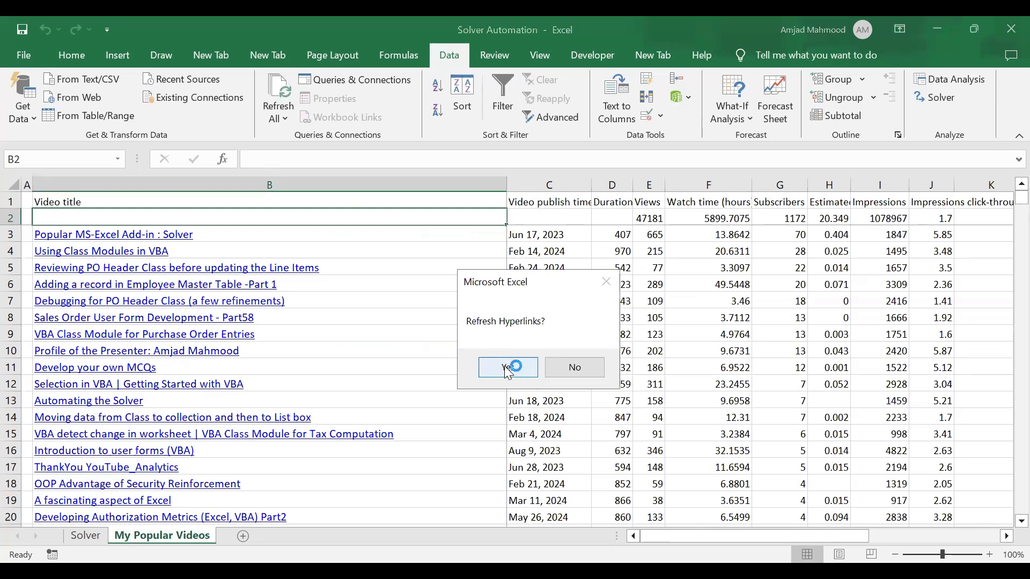
pyautogui.click(505, 366)
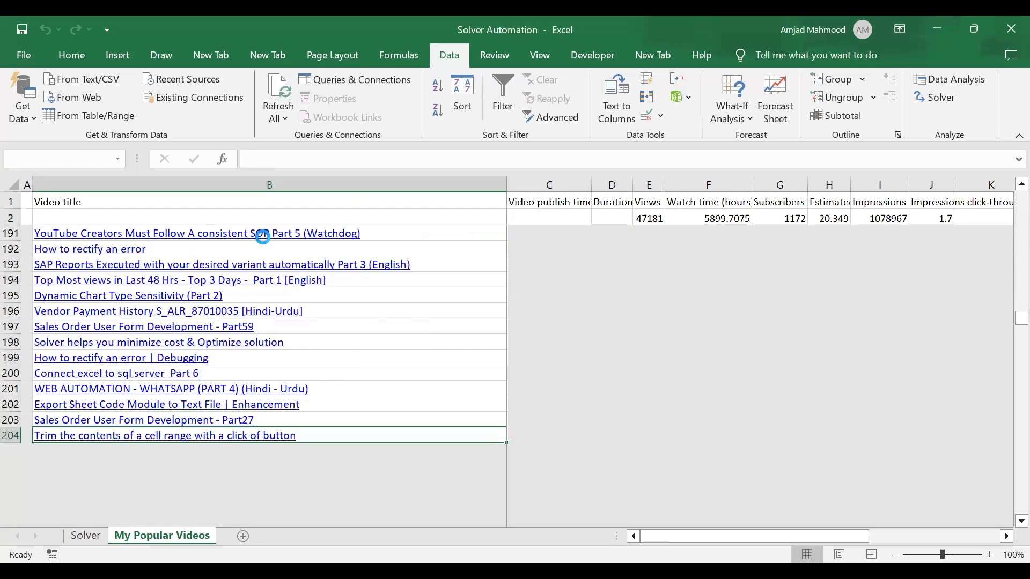